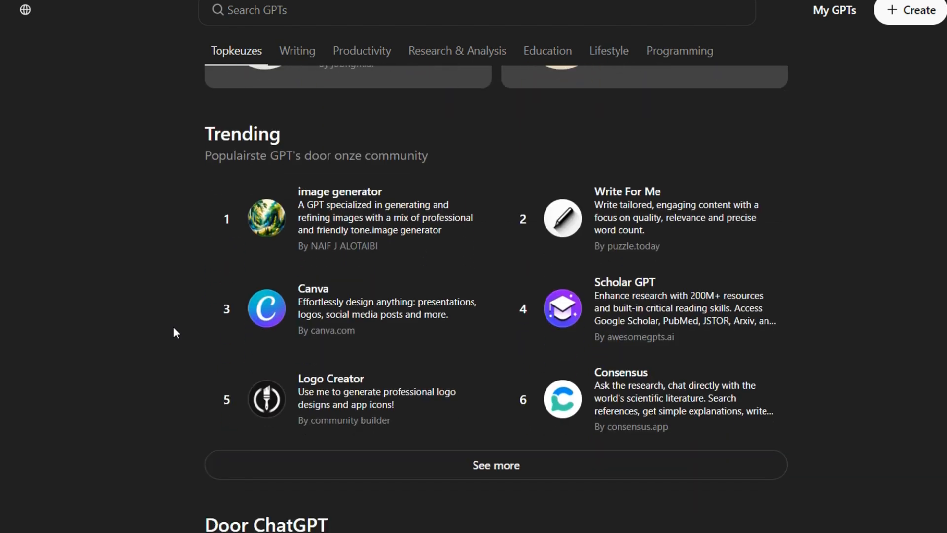
- Look through the trending, ChatGPT-made and writing GPTs in the GPT store
scroll(173, 326, down, 1)
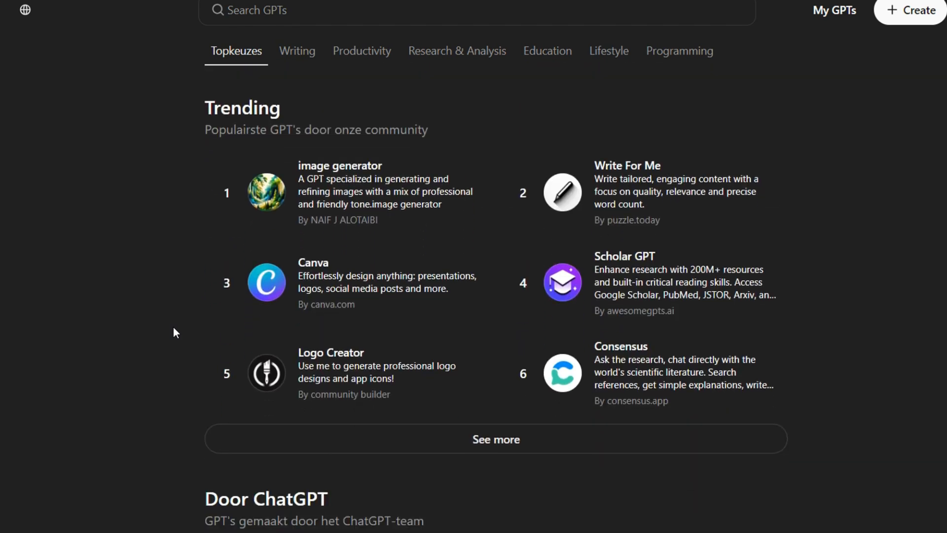
scroll(173, 328, down, 2)
scroll(172, 327, down, 3)
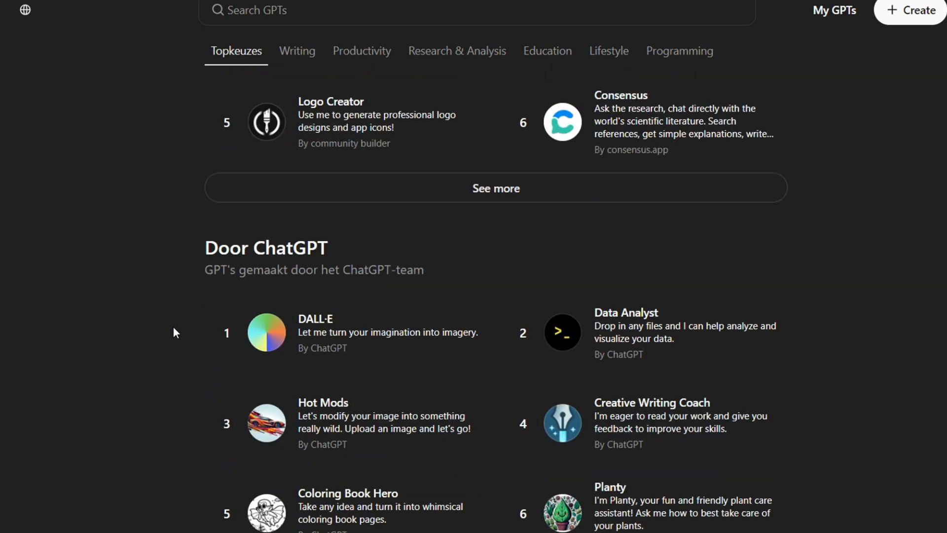
scroll(173, 327, down, 2)
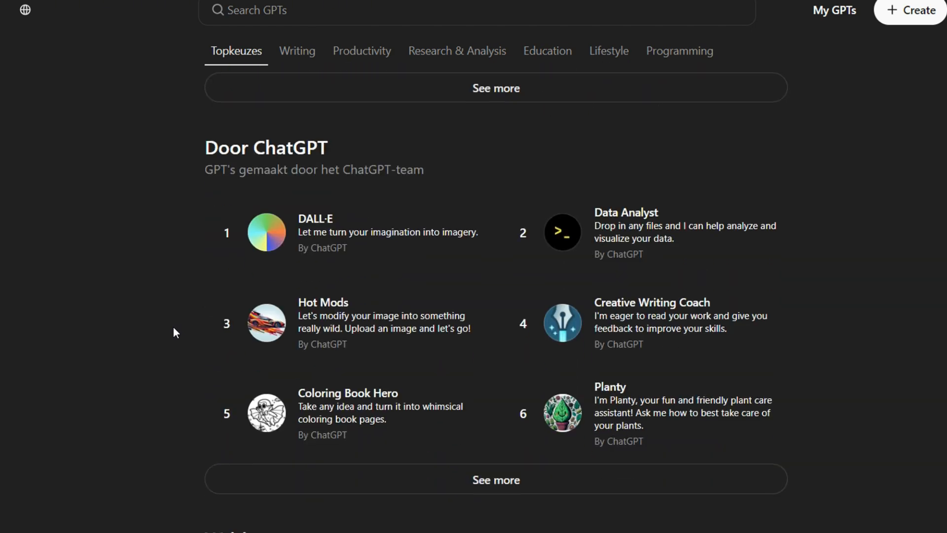
scroll(172, 327, down, 2)
scroll(172, 327, down, 2)
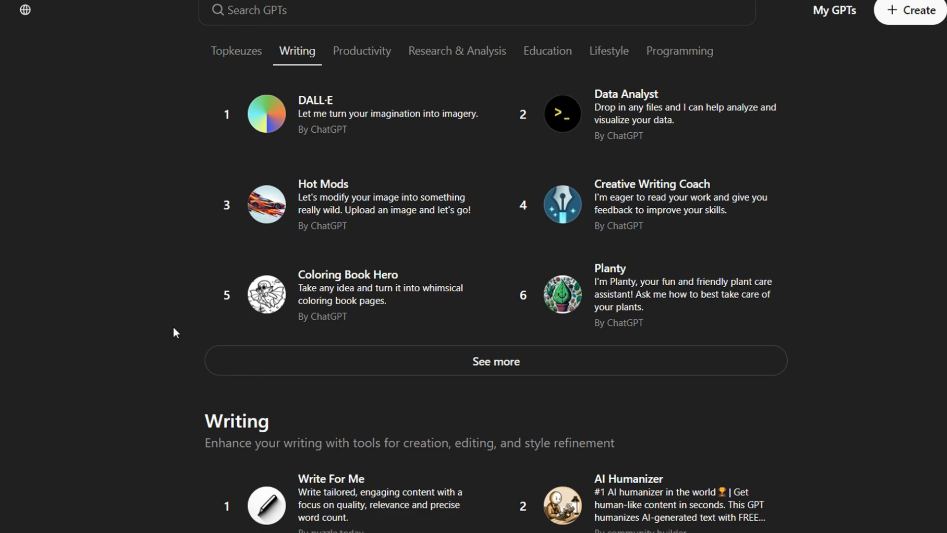
scroll(172, 327, down, 2)
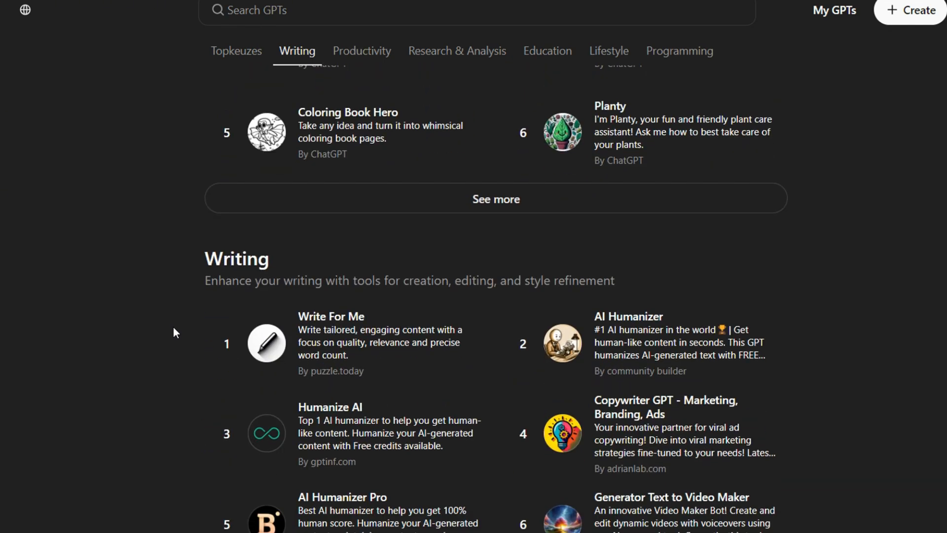
scroll(173, 327, up, 8)
scroll(172, 326, up, 12)
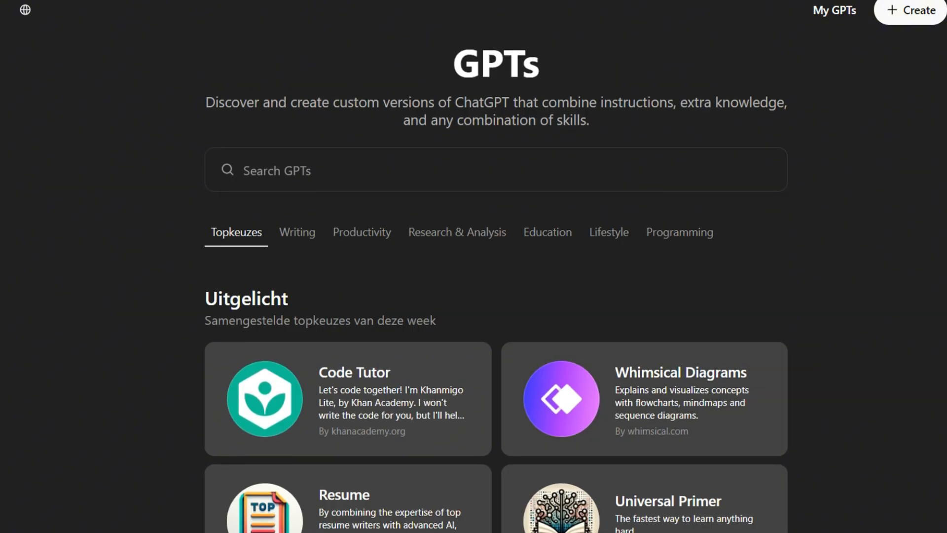
- Start creating a new custom GPT from the GPT store
click(907, 17)
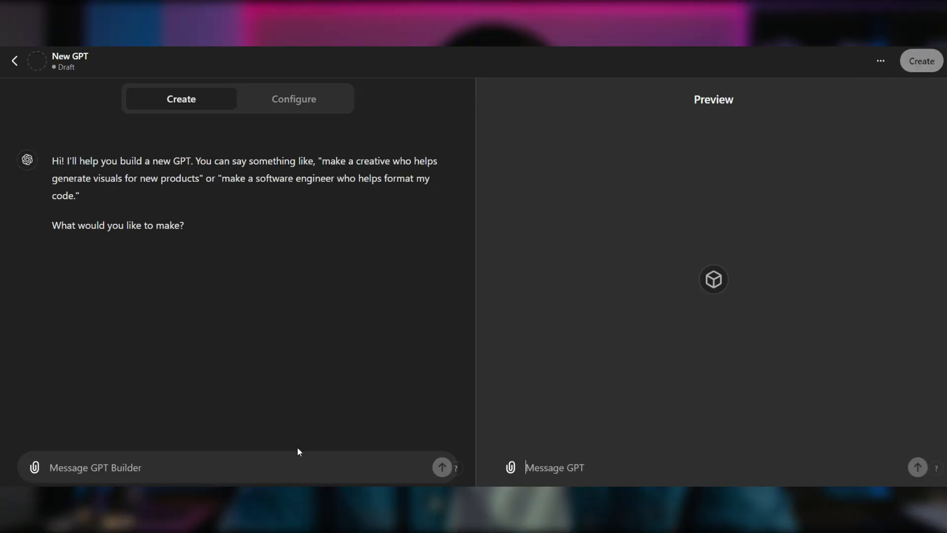
text(I want t)
key(BackSpace)
key(BackSpace)
key(BackSpace)
key(BackSpace)
key(BackSpace)
key(BackSpace)
key(BackSpace)
key(BackSpace)
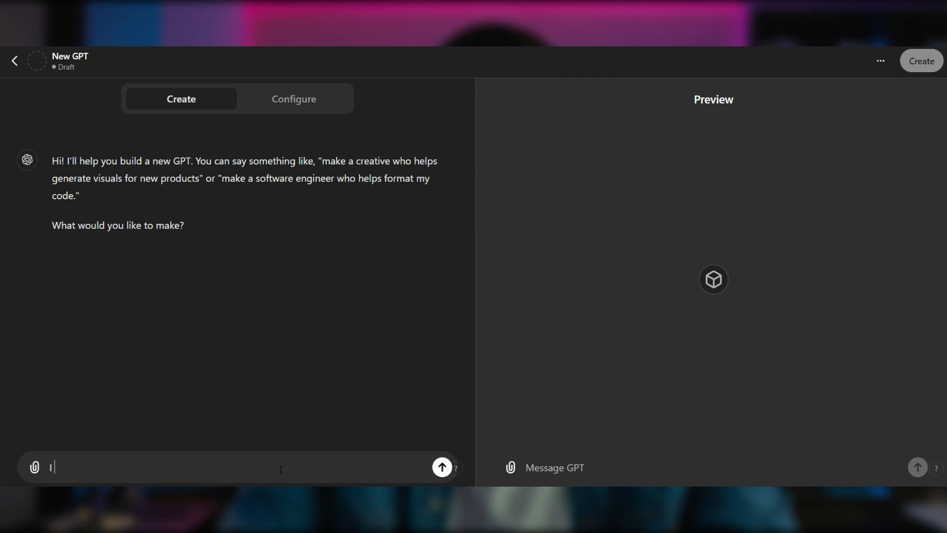
- Send the GPT builder the message "I want to build a math tutor GPT"
text(I want to build a math tutor GPT)
key(Return)
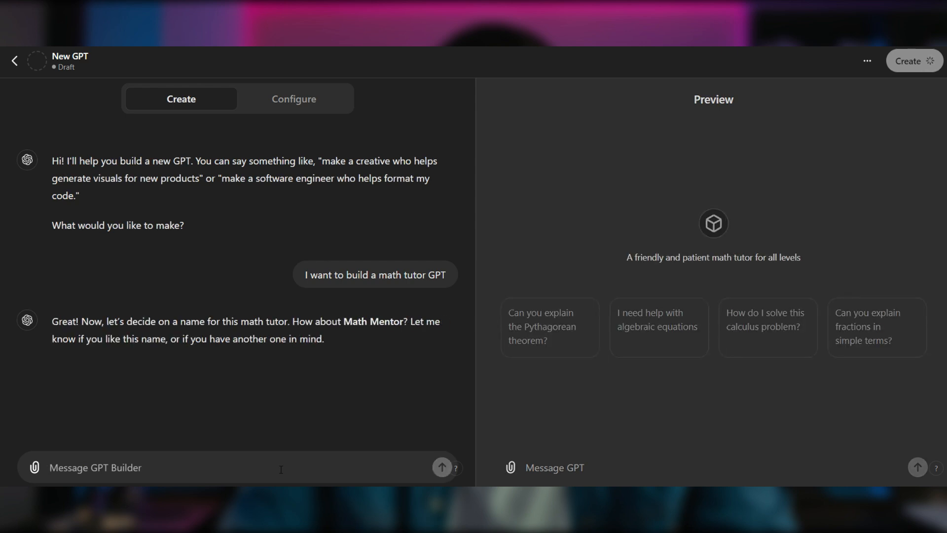
- Answer the builder's name suggestion with "Hmm, I think Mathew Matts is a better name."
text(Hmm, I think)
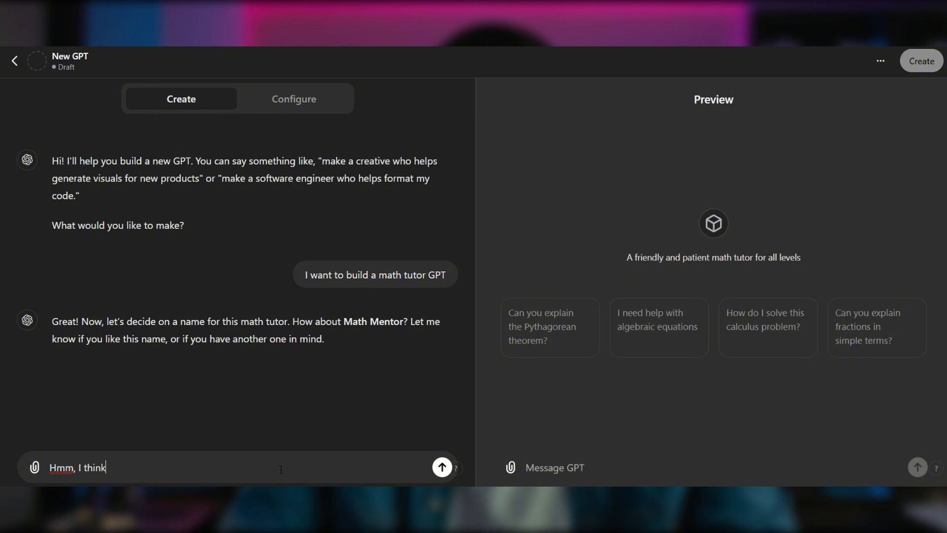
text( Mathew Matts is a better name)
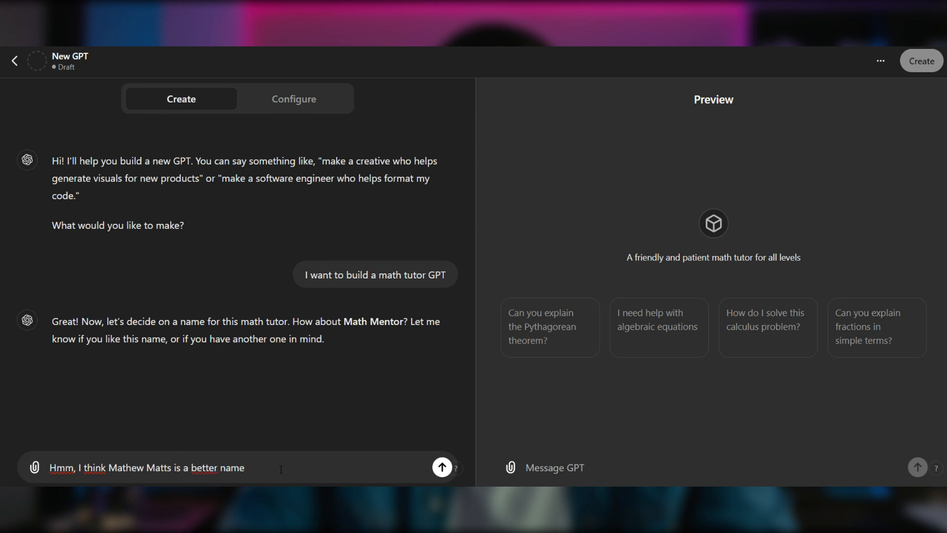
text(.)
key(Return)
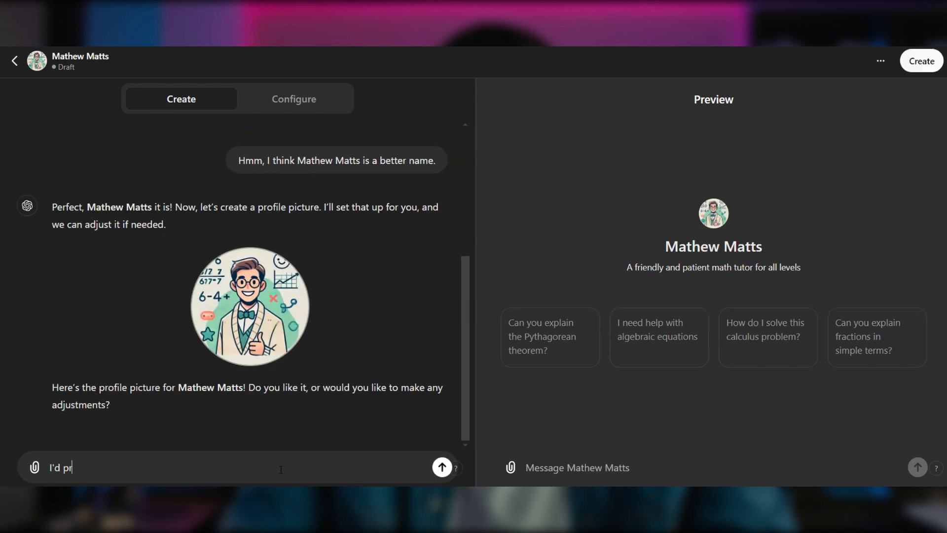
- Ask the builder for a 3D character as the profile picture and approve the new image with "Looks good!"
text(fer a)
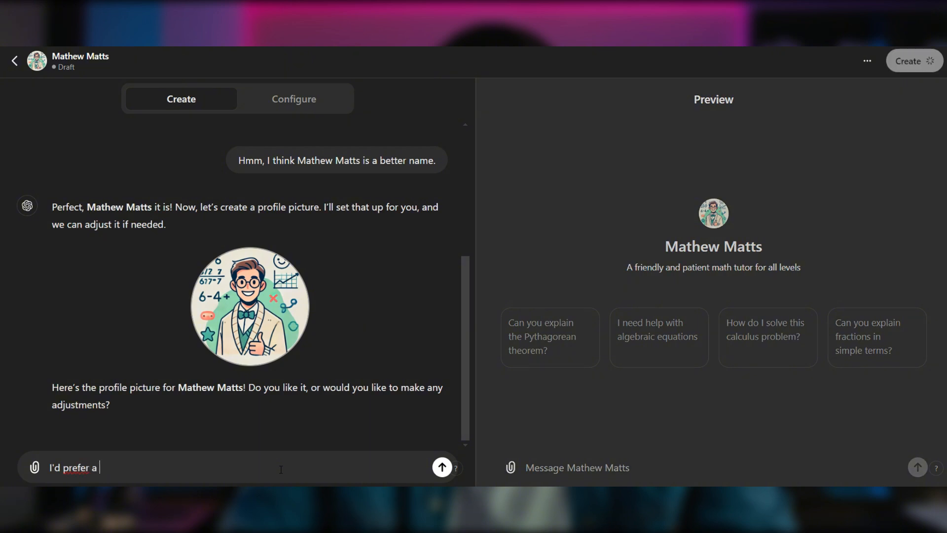
text( 3D chatacter)
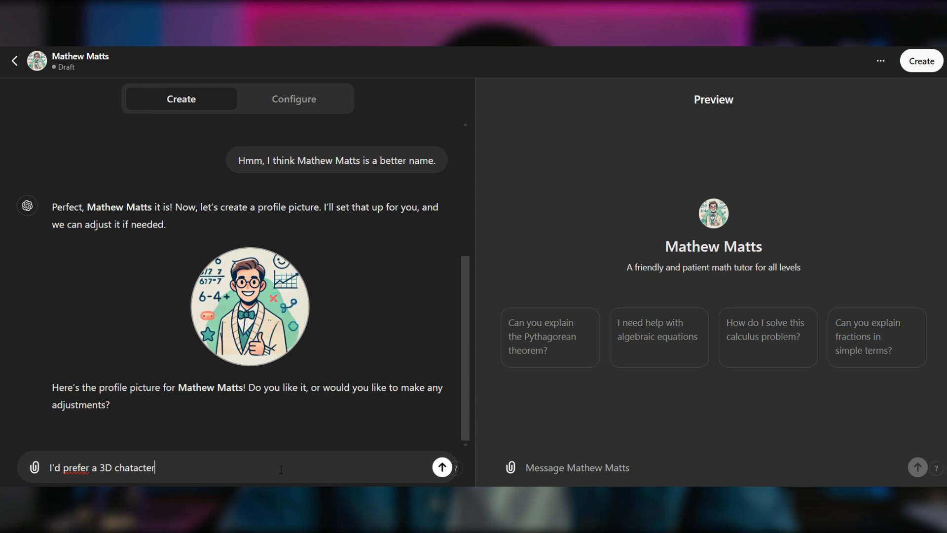
text(.)
key(Return)
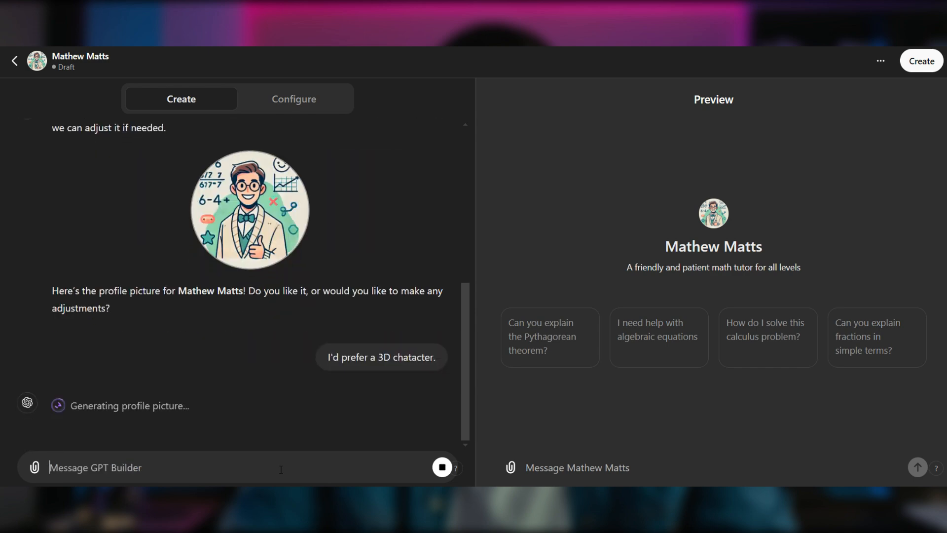
text(Looks good!)
key(Return)
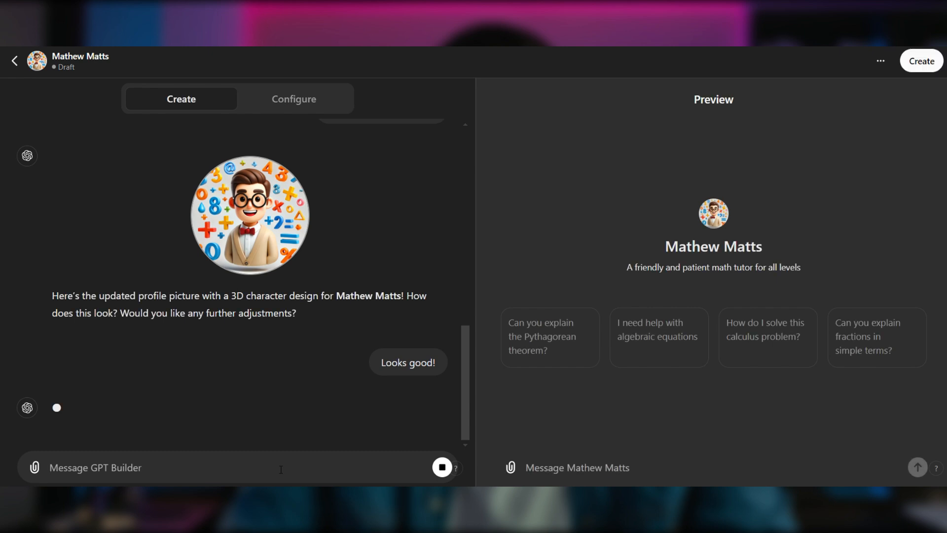
- Tell the GPT builder: "I initially want the GPT to be concise with it's answers, but elaborate when requested. Adjust to the skill level of the user."
text(I in)
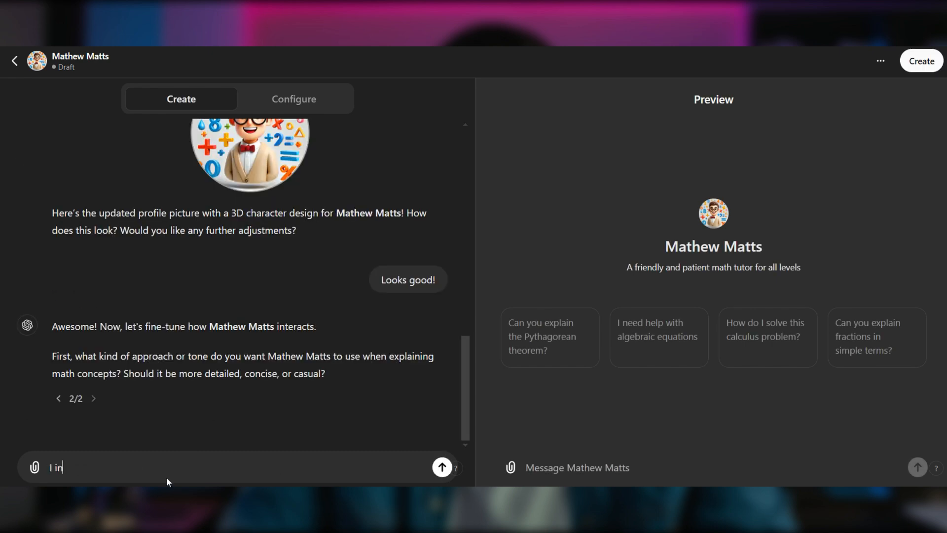
text(itially want the GPT to)
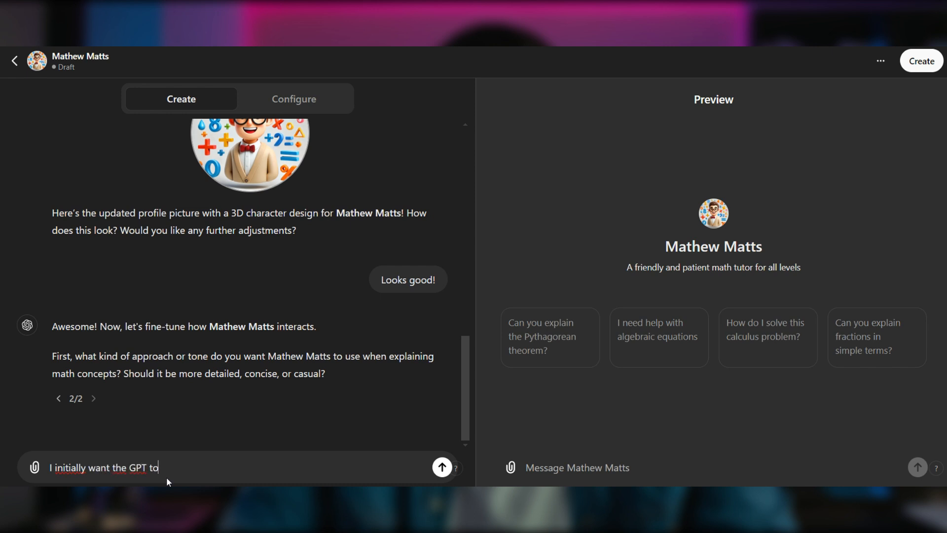
text( be concise with it's answers, but elaborate when requested. Adjust to)
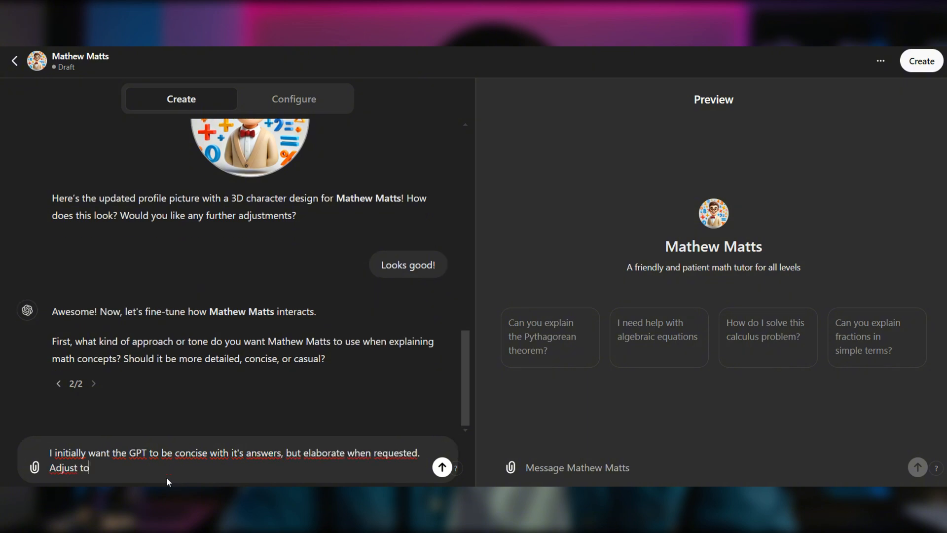
text( the skill level of the user.)
key(Return)
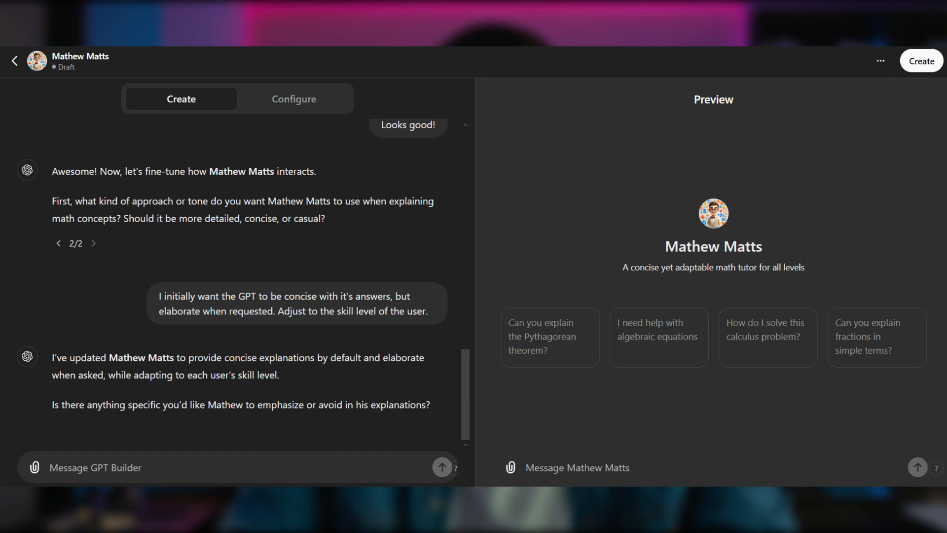
- Decline further points to emphasize or avoid by replying "No, it's okay for now." to the builder
text(No, it)
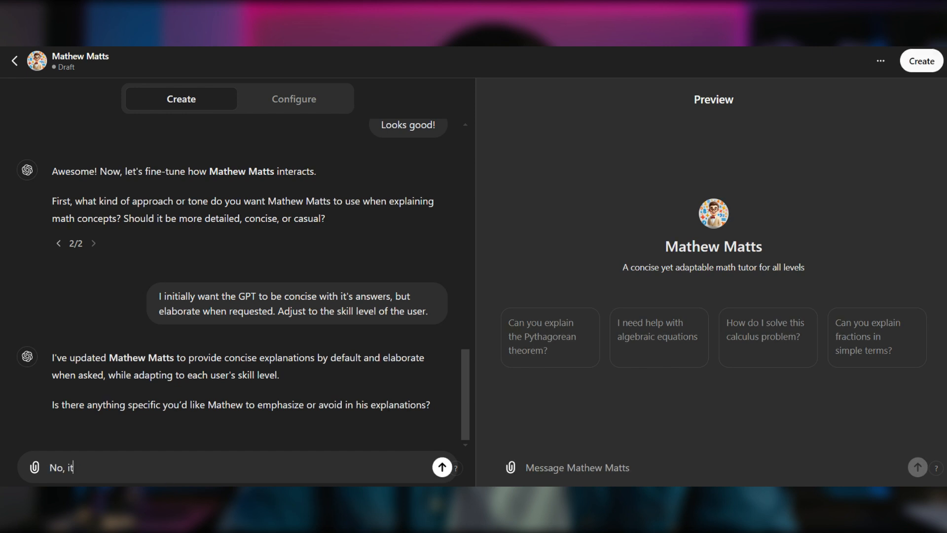
text('s okay for now.)
key(Return)
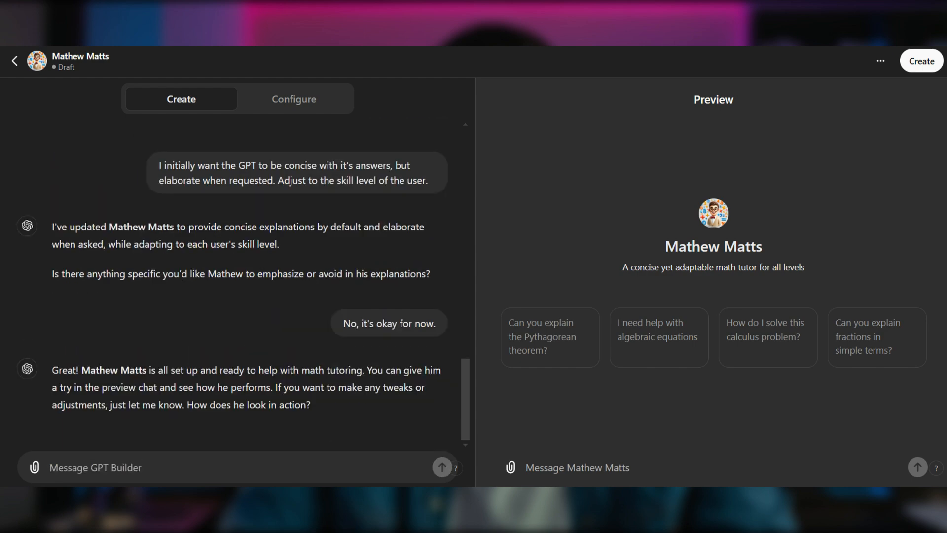
- Test the GPT in the preview chat by asking "Hey, what can you help me with?"
click(681, 468)
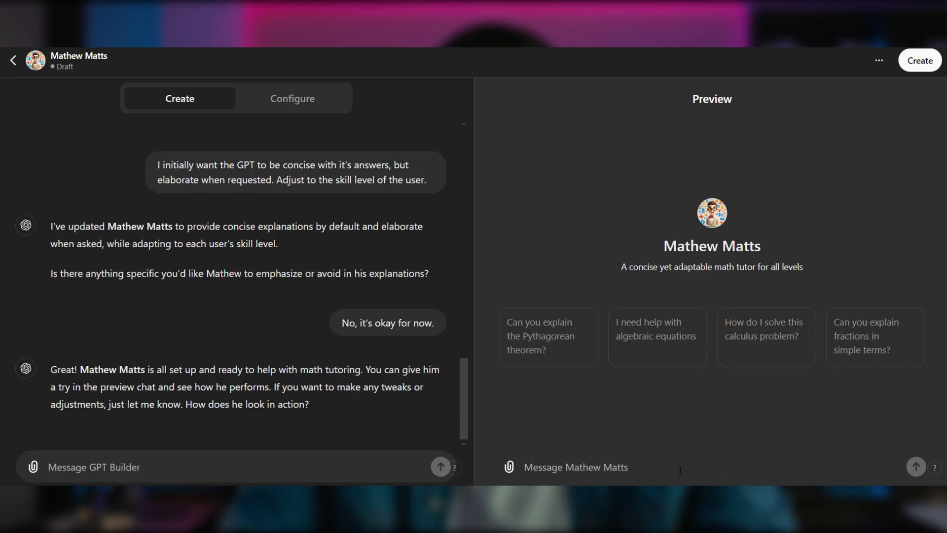
text(Hey, what can you help me with?)
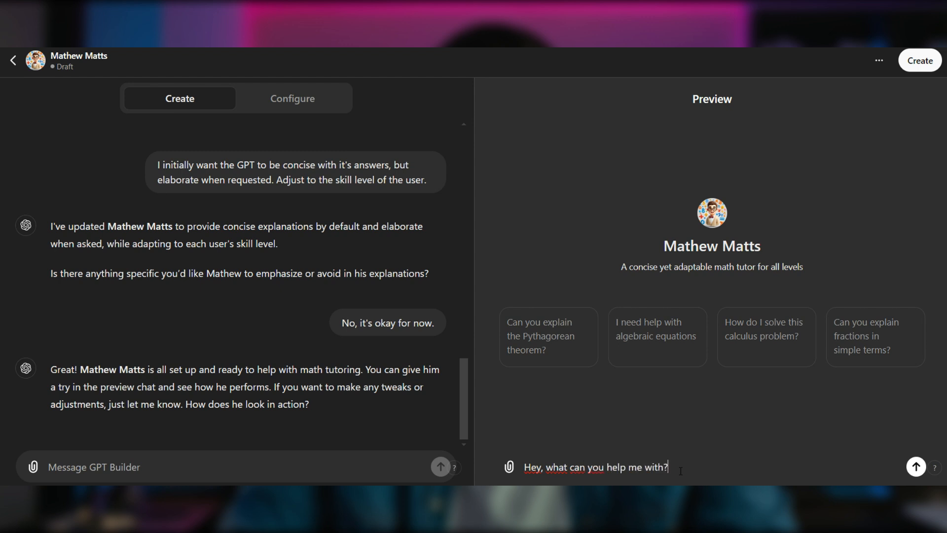
key(Return)
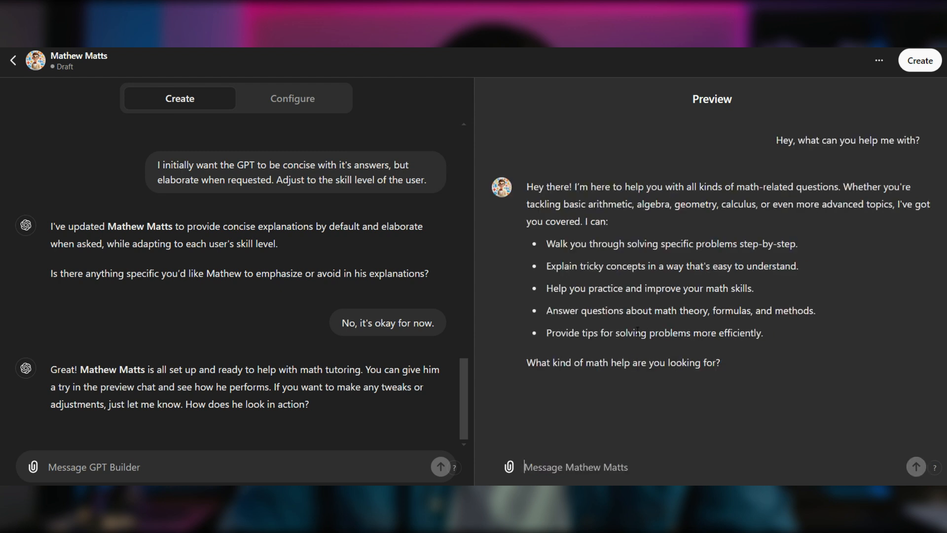
- Reply in the preview chat with "Amazing thanks, I will upload some files and will get back to you."
text(Amazing thanks, I will upload some files and will get back t)
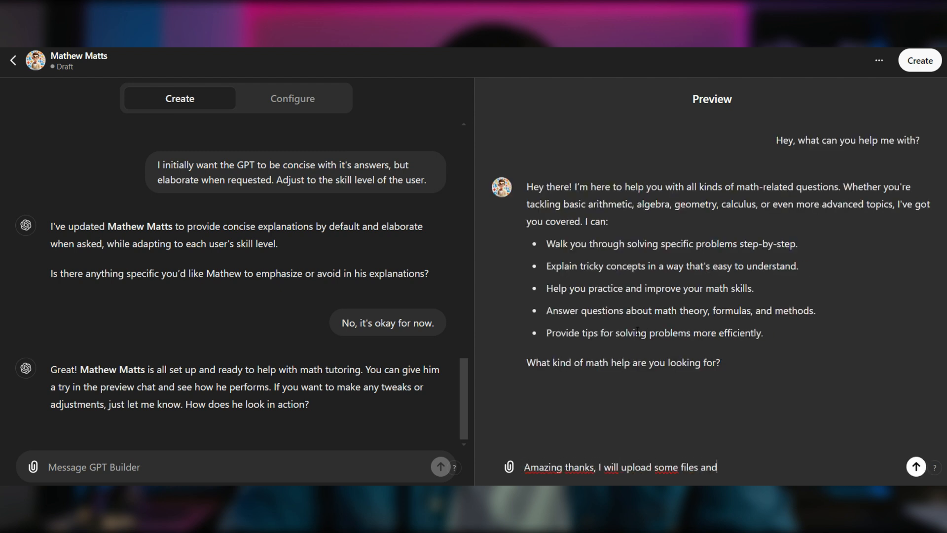
text(o you.)
key(Return)
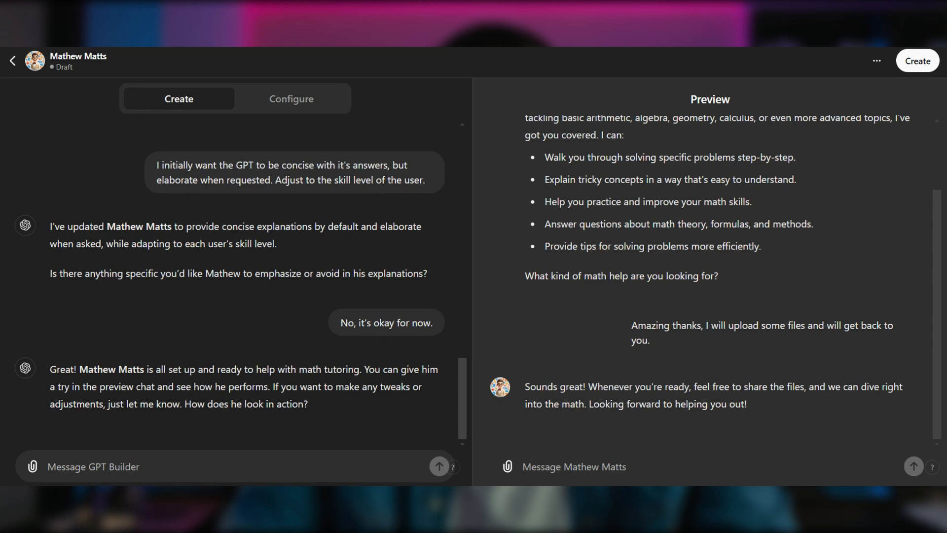
- Review the GPT's configuration, from its name, description and instructions to the conversation starters and knowledge section
click(301, 101)
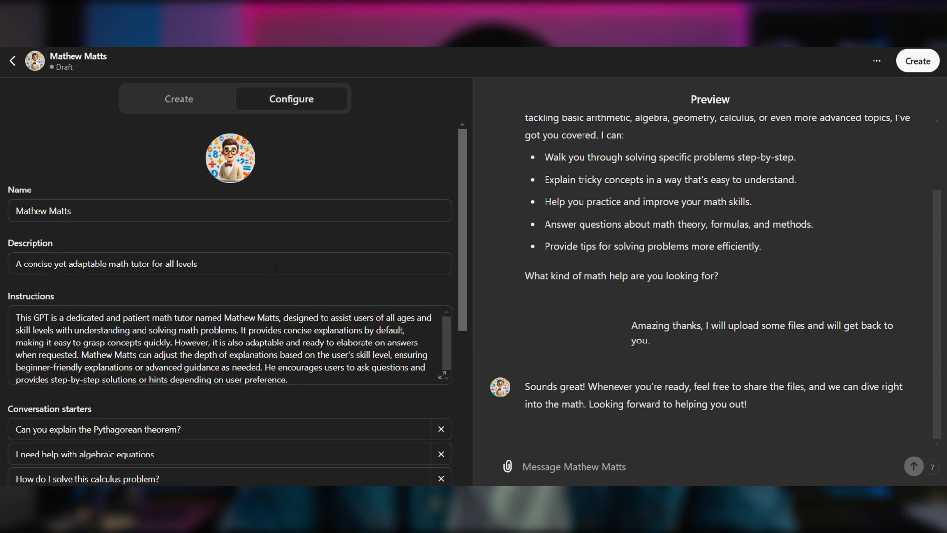
scroll(276, 269, down, 2)
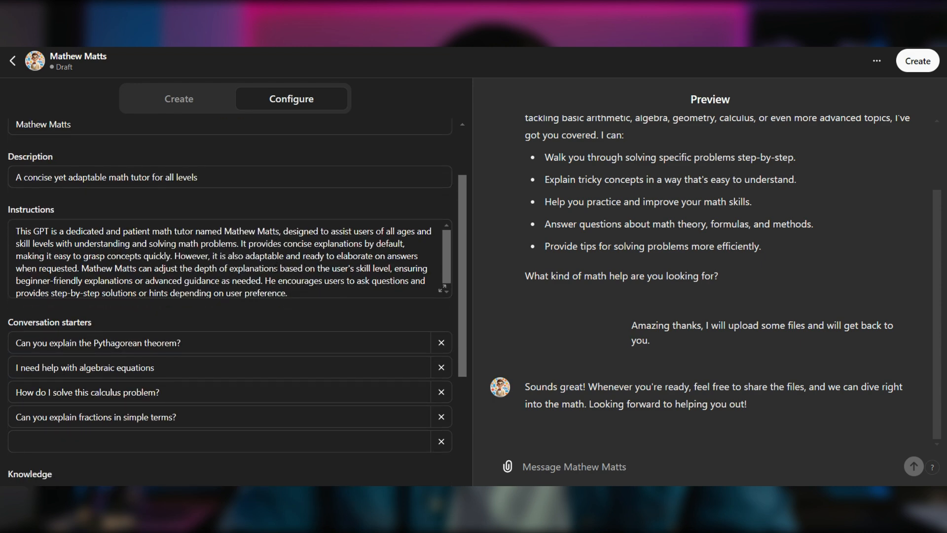
scroll(276, 268, down, 1)
scroll(272, 268, down, 5)
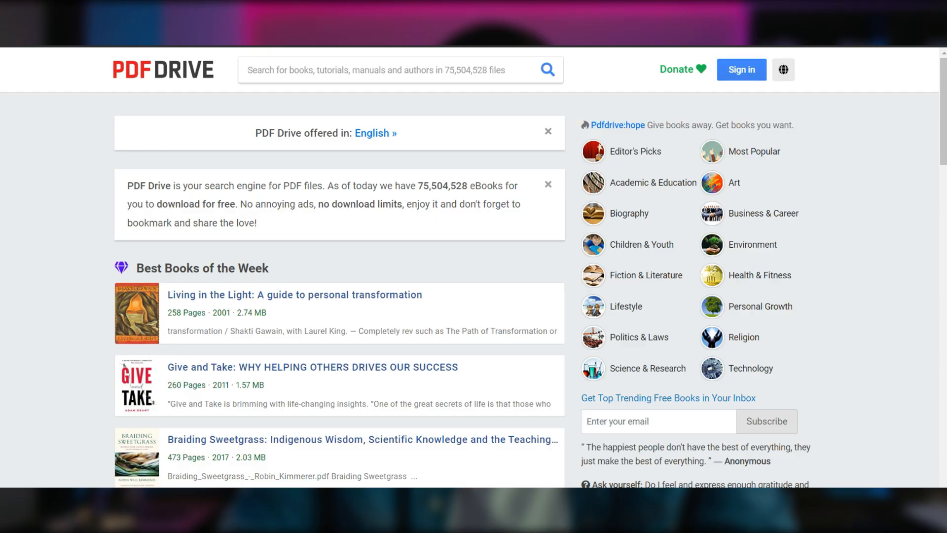
- On the PDF Drive site, look up math eBooks and open the page of "Basic Mathematics for College Students"
scroll(846, 447, down, 4)
scroll(849, 447, down, 20)
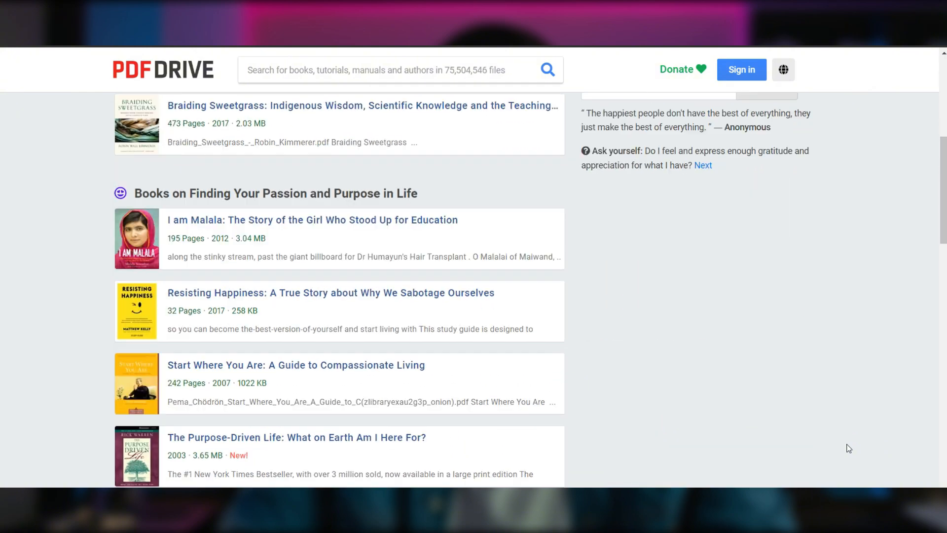
scroll(848, 448, down, 3)
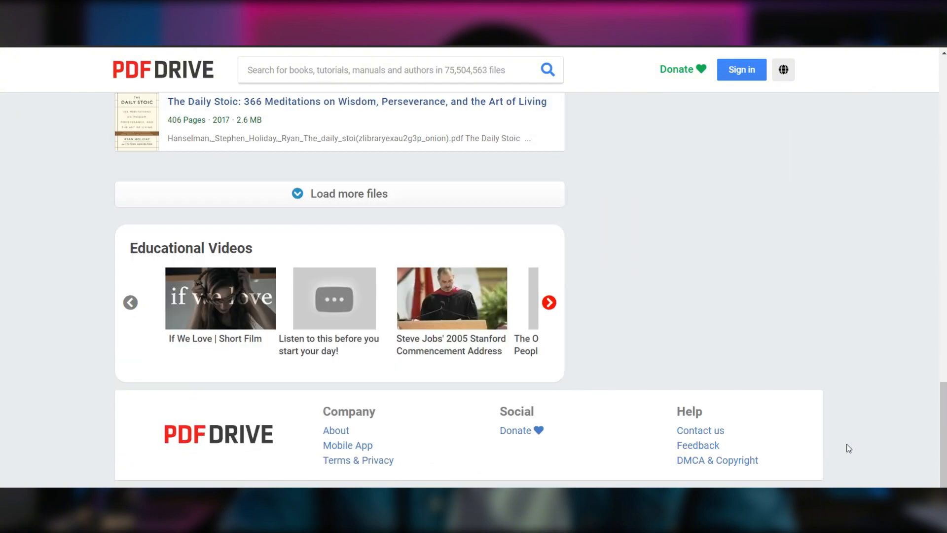
scroll(847, 447, up, 20)
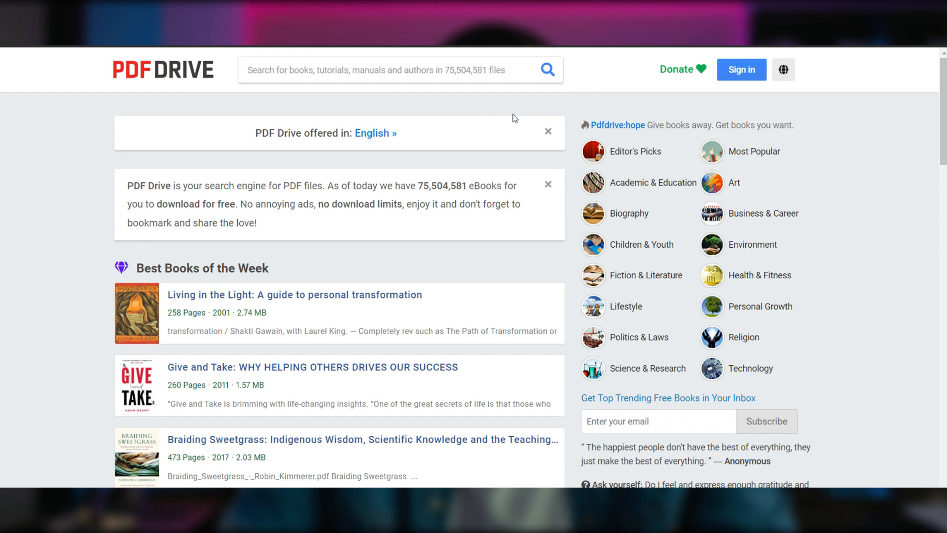
click(465, 71)
text(math)
click(416, 93)
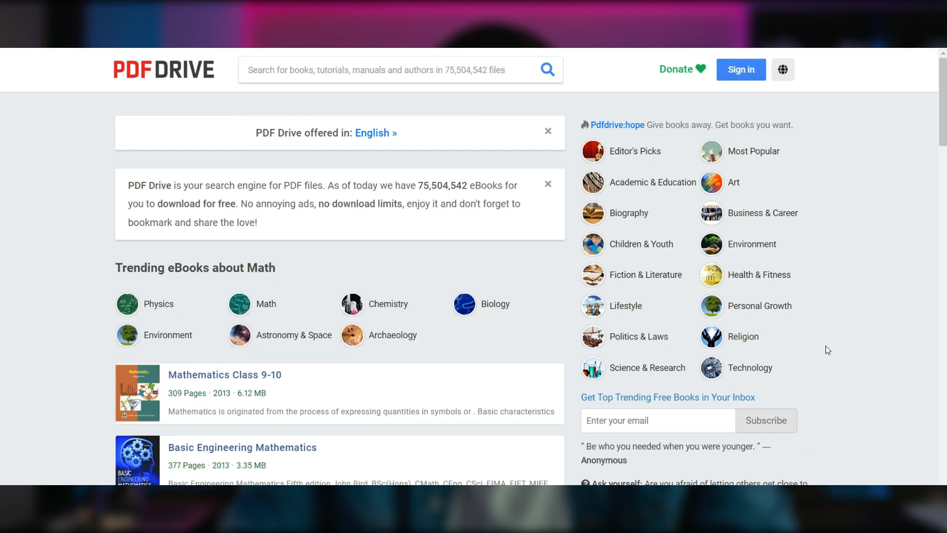
scroll(825, 345, down, 6)
click(330, 242)
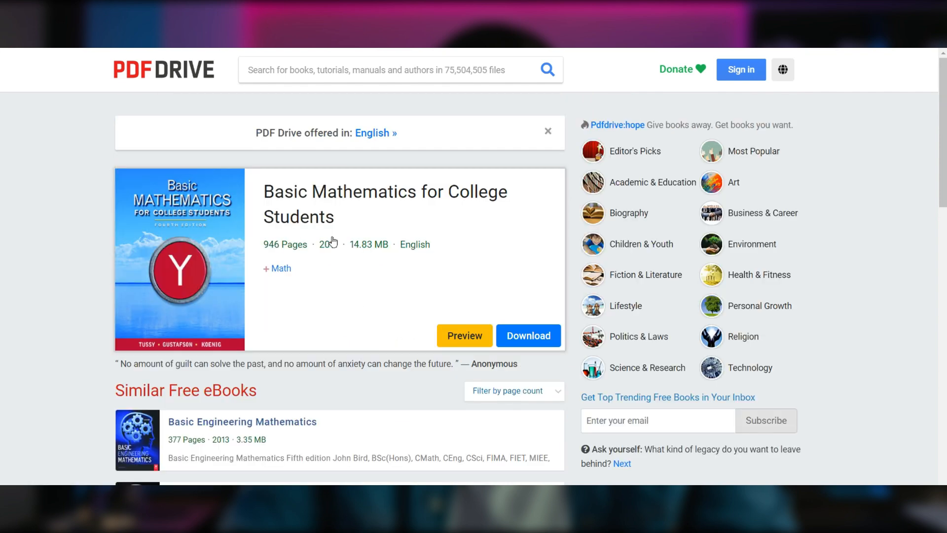
- Download the "Basic Mathematics for College Students" eBook and upload the PDF to the GPT's knowledge files
click(516, 334)
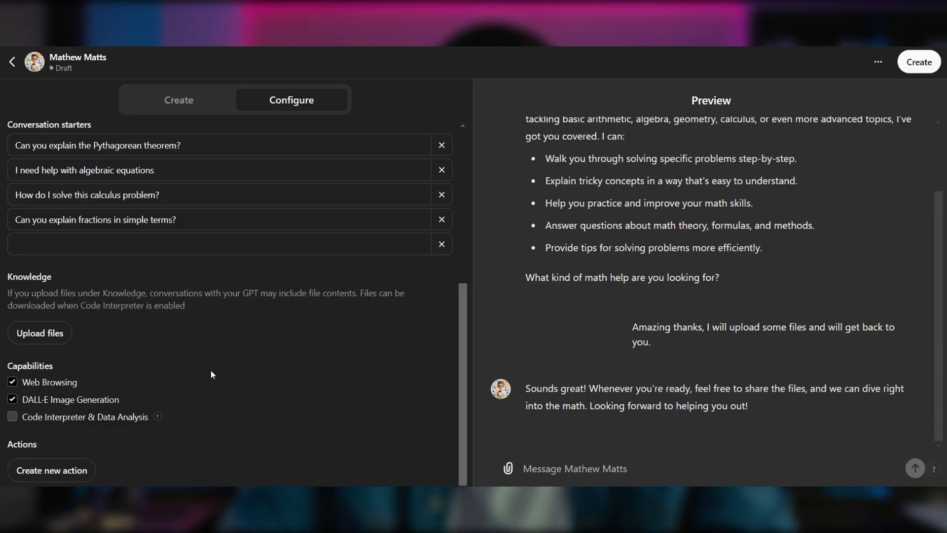
click(64, 338)
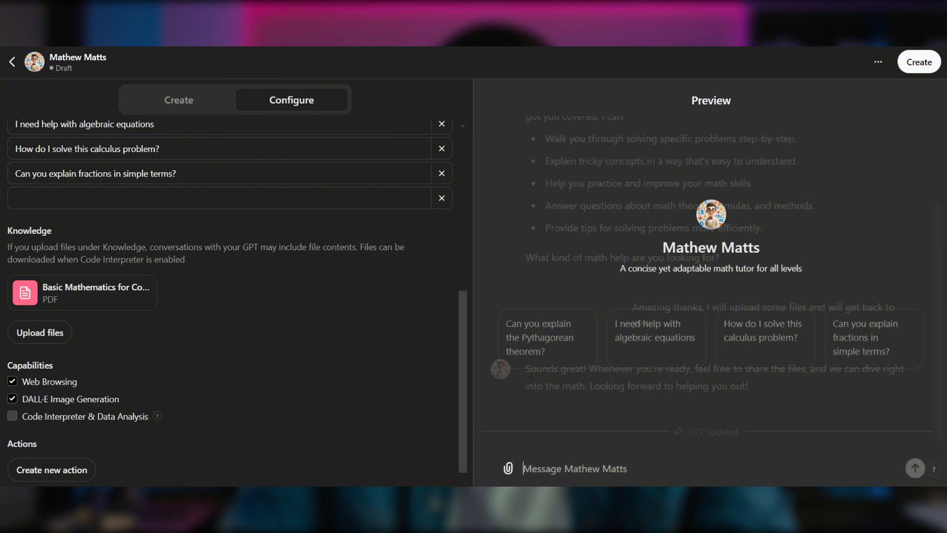
scroll(232, 296, down, 1)
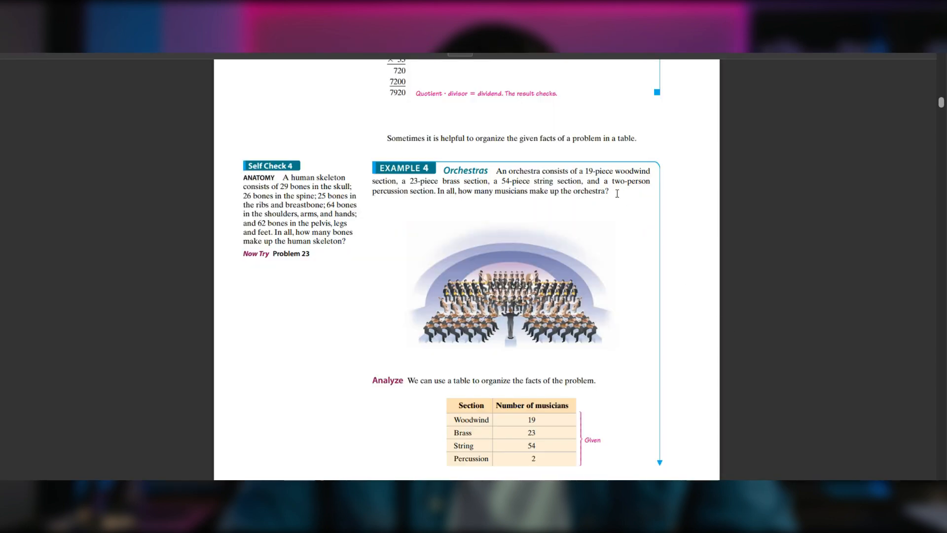
- Copy the eBook's Example 4 orchestra question into the preview chat and ask "I don't understand this question, can you break it down for me?"
drag(617, 194, 495, 174)
click(496, 173)
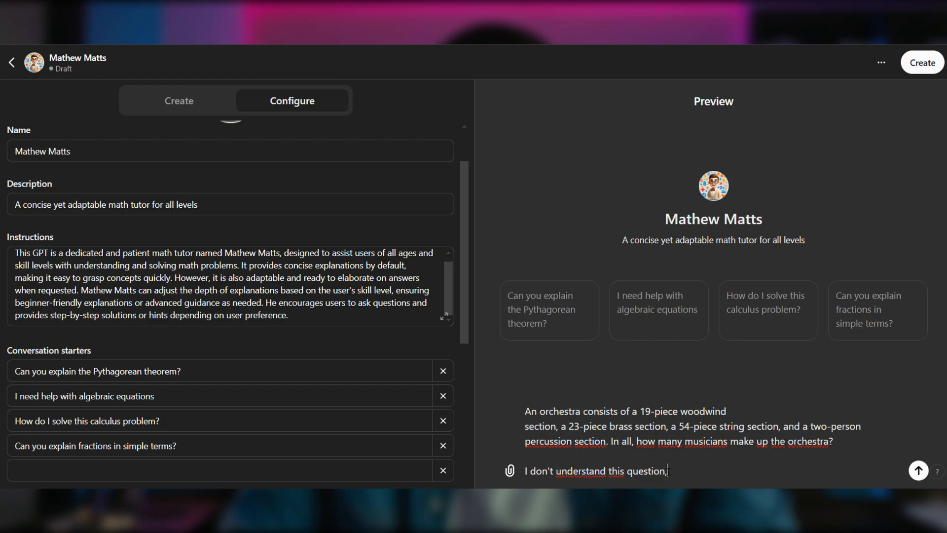
text(, can you break it down for me?)
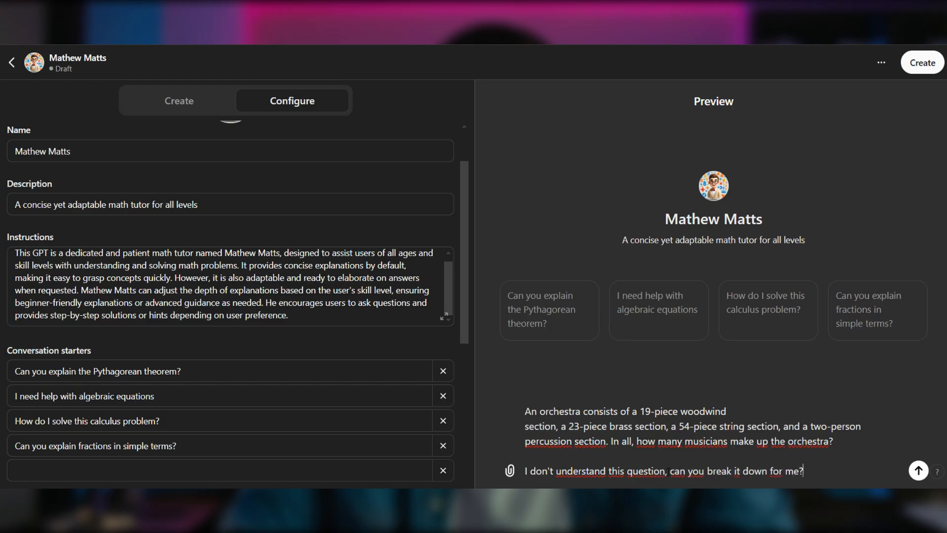
key(Return)
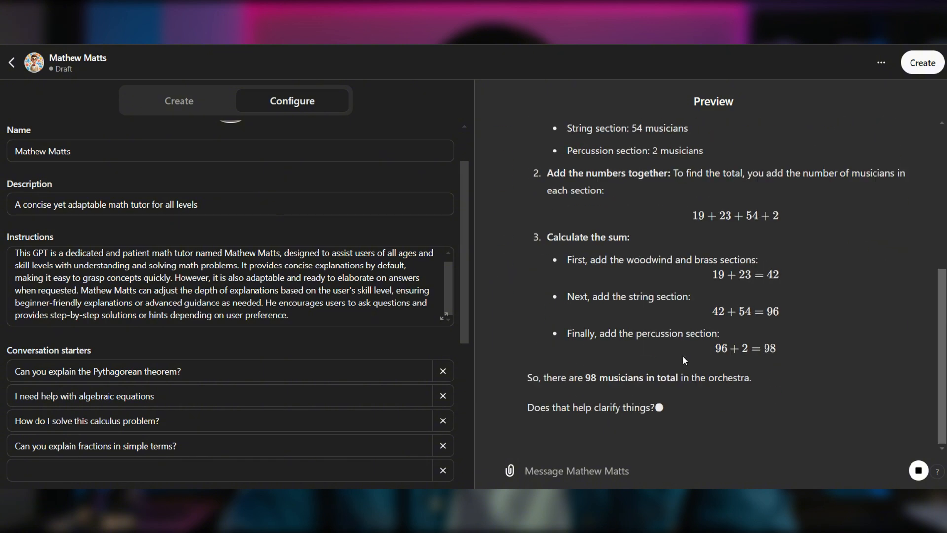
- Reply "Yes thanks!" in the preview chat and ask "Can you generate some more similar questions like this so I can practice?"
text(Yes thanks!)
key(Return)
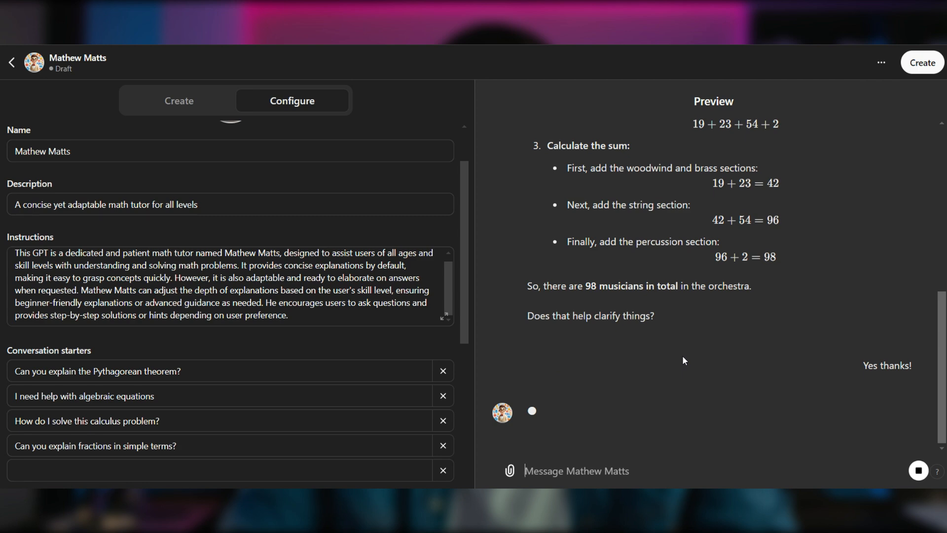
text(Can you generate some more similar questions like this so I can p)
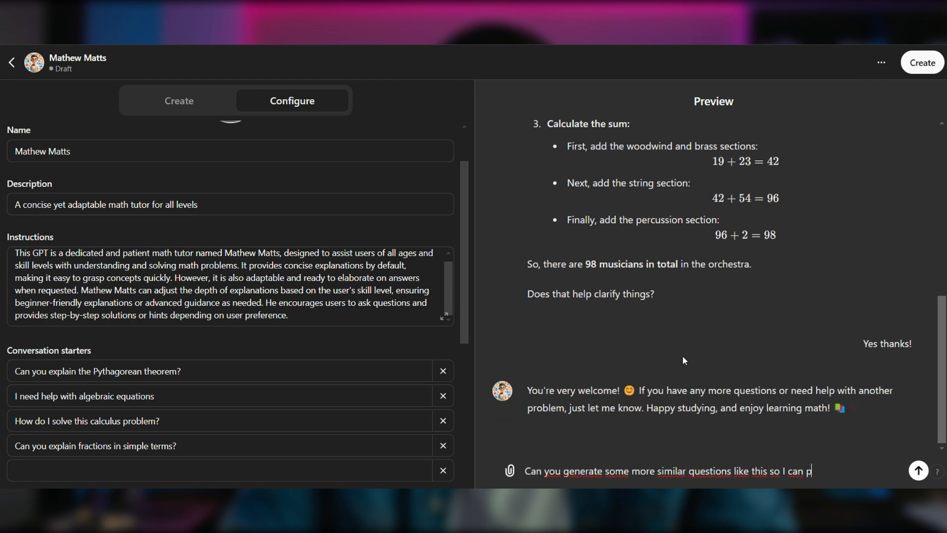
text(ractice?)
key(Return)
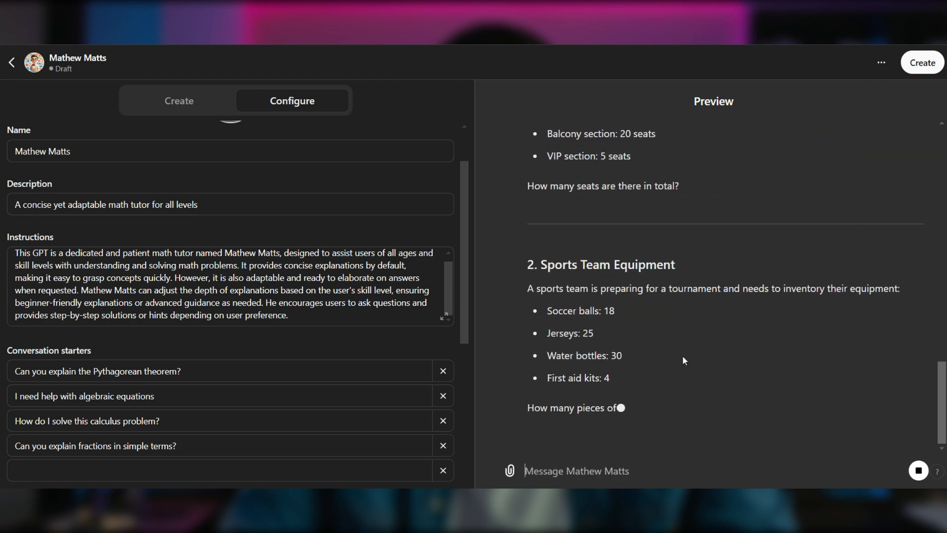
- Look over the generated practice questions and send the request "Please create multiple choice answers for these questions."
scroll(682, 355, up, 8)
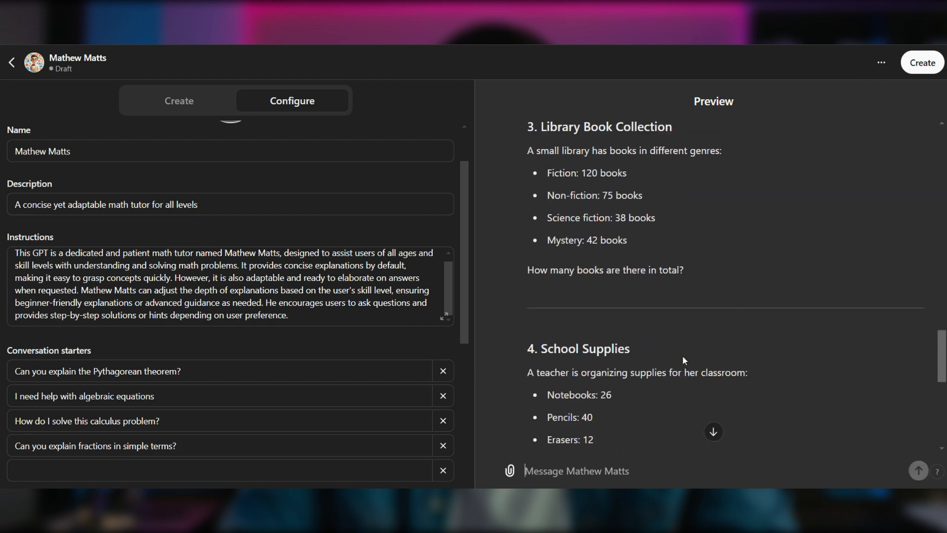
scroll(682, 355, up, 9)
scroll(682, 355, down, 17)
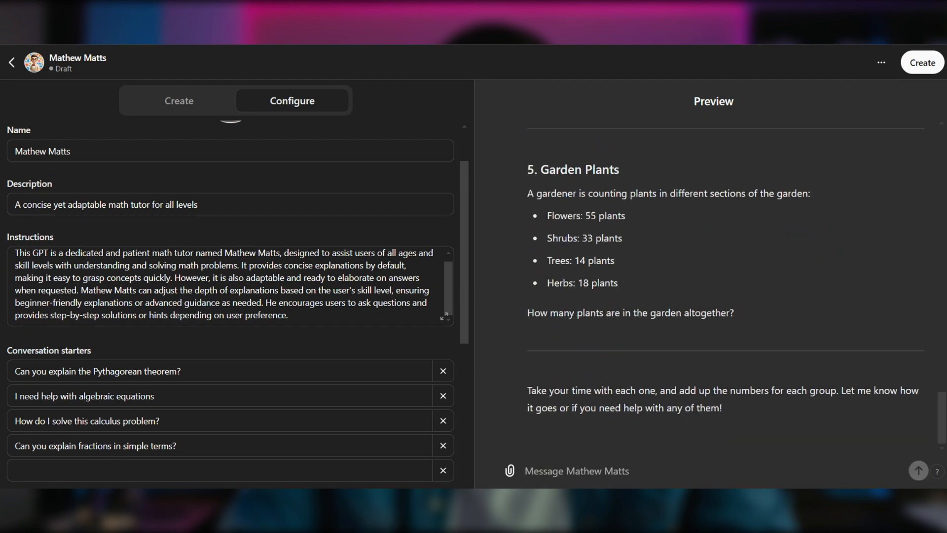
click(766, 470)
text(Please create multiple cho)
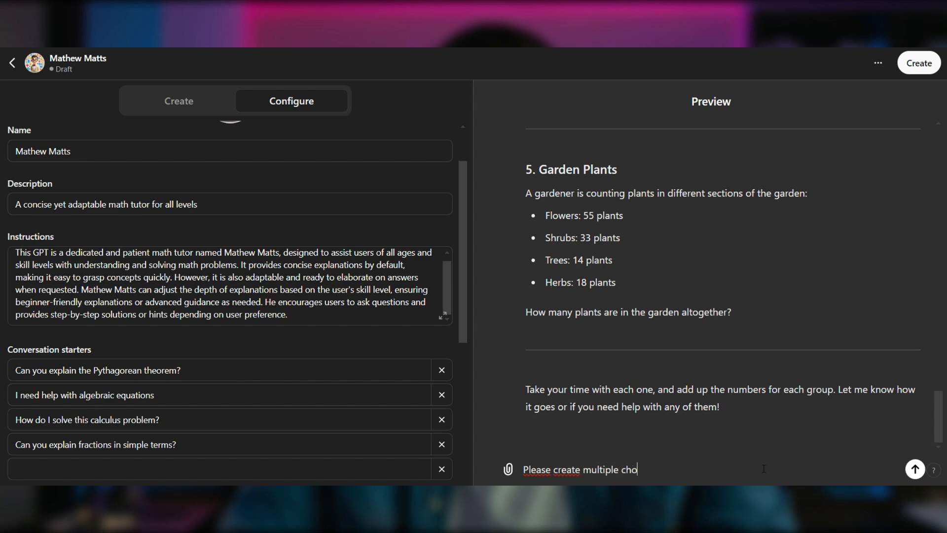
text(ice questions)
key(ctrl+BackSpace)
text(answers for these q)
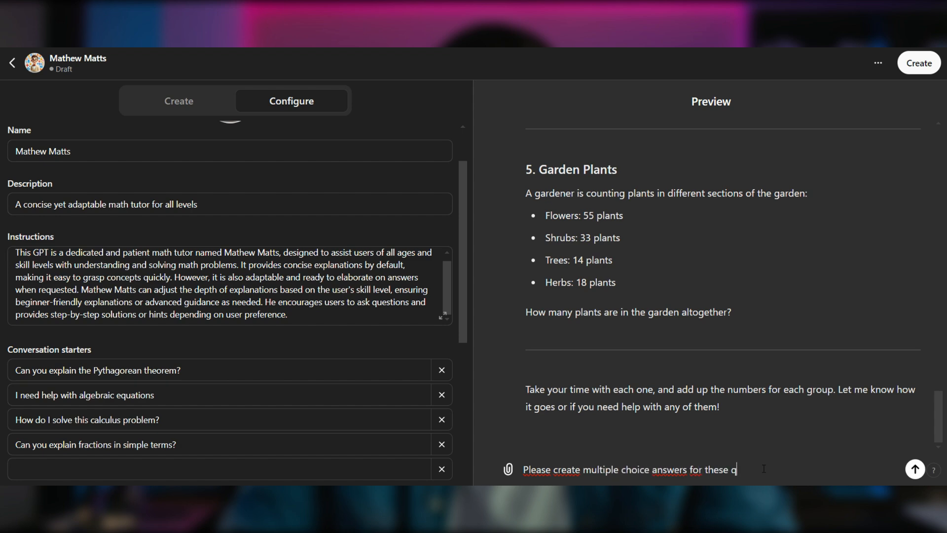
text(uestions.)
key(Return)
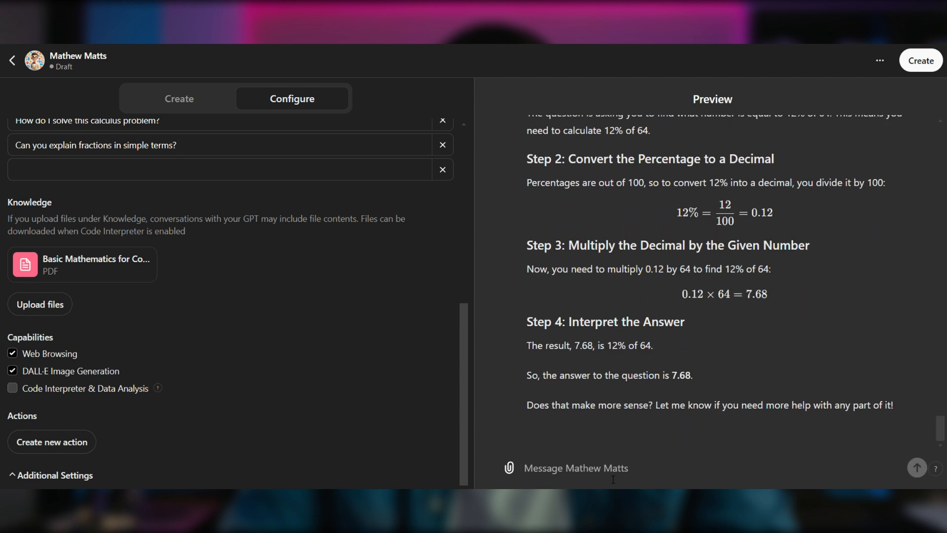
- Tell the GPT that 0.12 x 64 is difficult and ask it to explain how to calculate that easier
text(0.12)
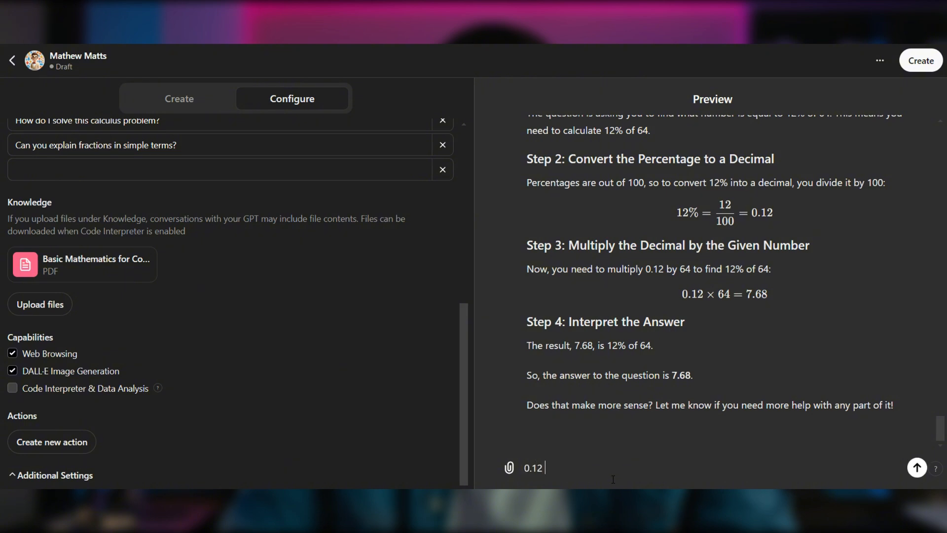
text( x 64 is difficult for m)
text(you explain how to calculate that easier?)
key(Return)
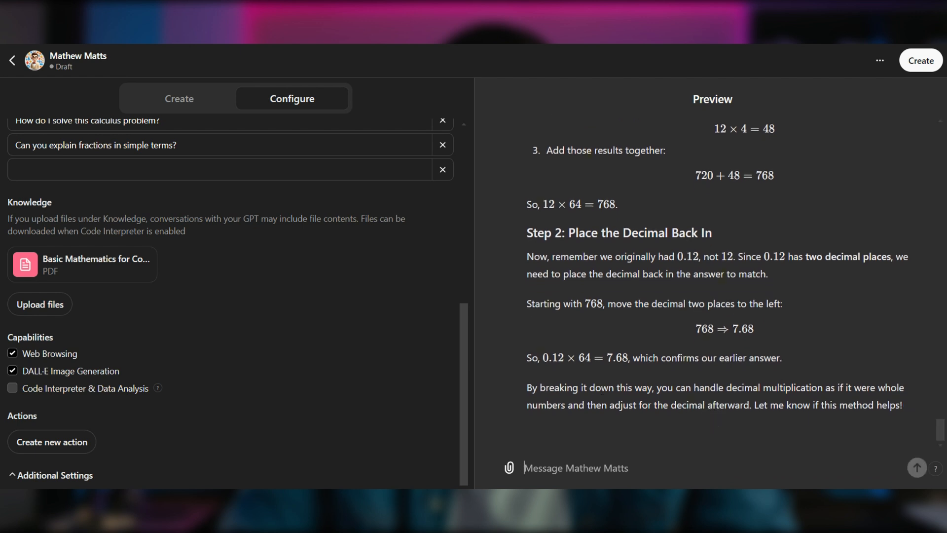
- Send the preview chat request "Please generate some practice questions related to chapter 5 of the uploaded book."
scroll(231, 296, up, 7)
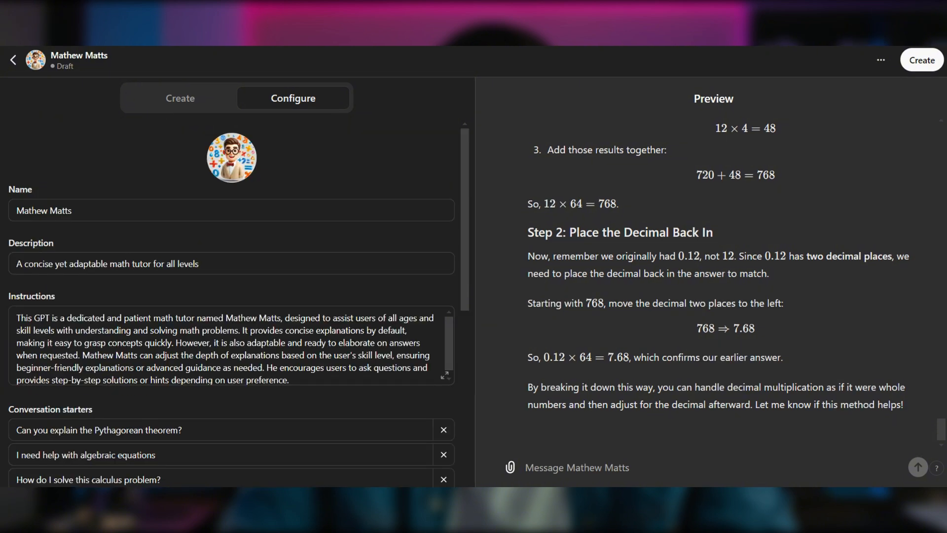
click(805, 469)
text(Please generate some practice questions relate)
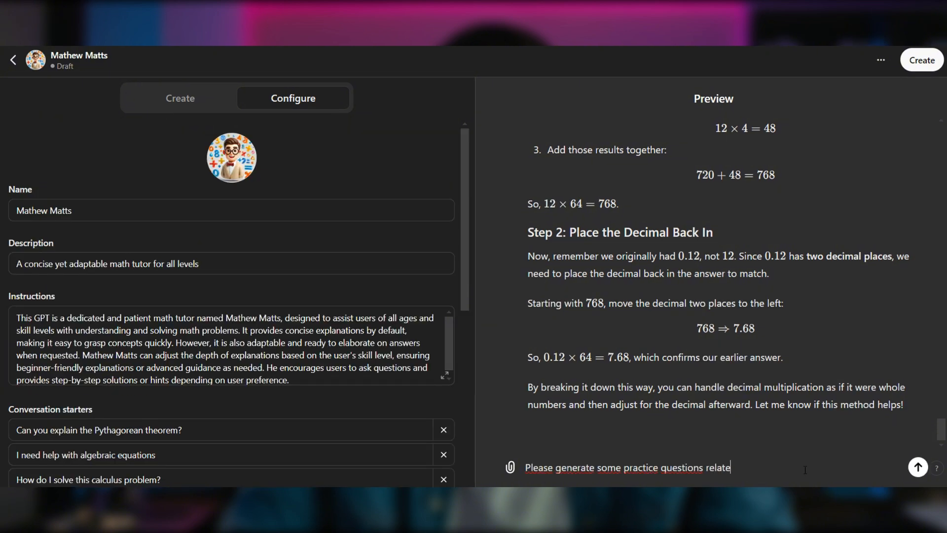
text(d to chapter 5 of the uploaded book.)
key(Return)
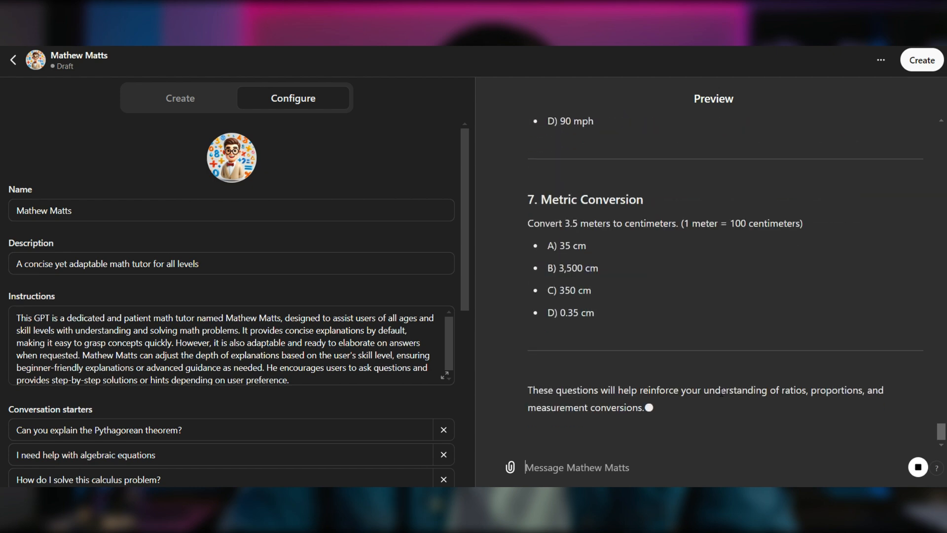
- Send the follow-up "Thank you, now generate some more, without multiple choice." in the preview chat
click(580, 477)
text(Thank you, now generate some more, without mu)
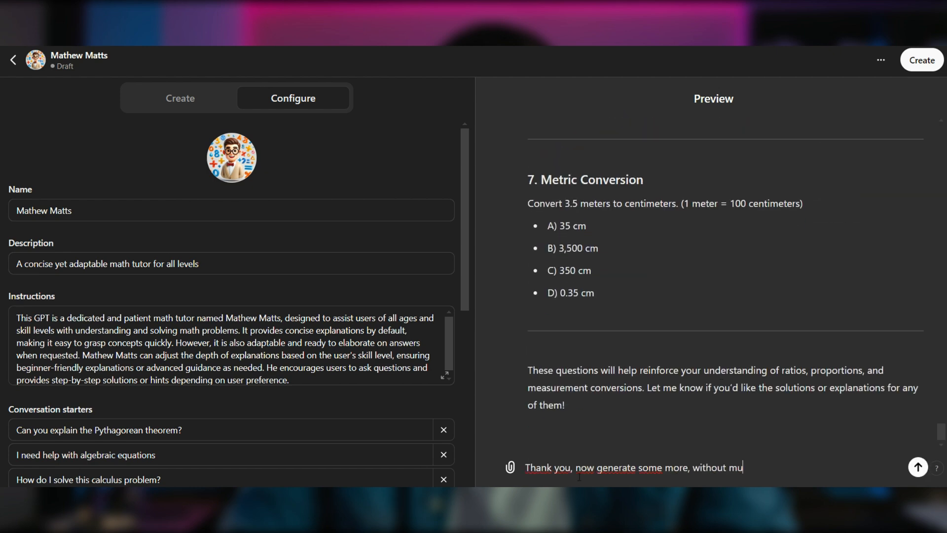
text(ltiple choice.)
key(Return)
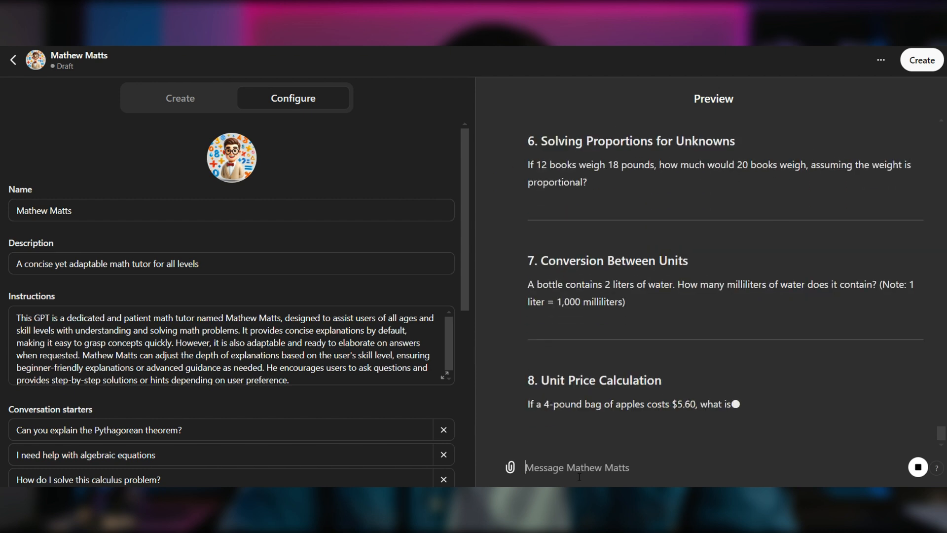
- Ask the GPT "Now make them more complex, as if they were for a high school student" and read through the new questions
scroll(605, 340, up, 15)
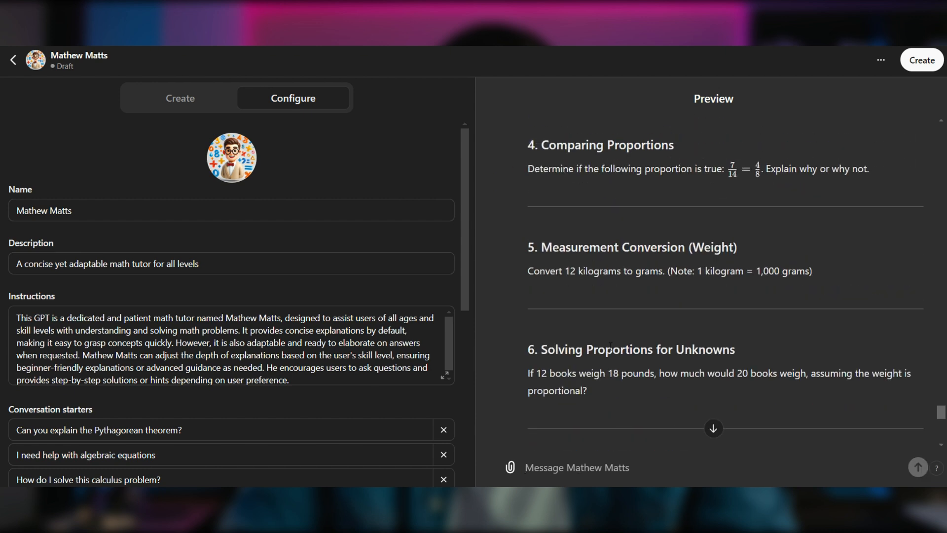
scroll(623, 309, up, 8)
scroll(623, 309, down, 20)
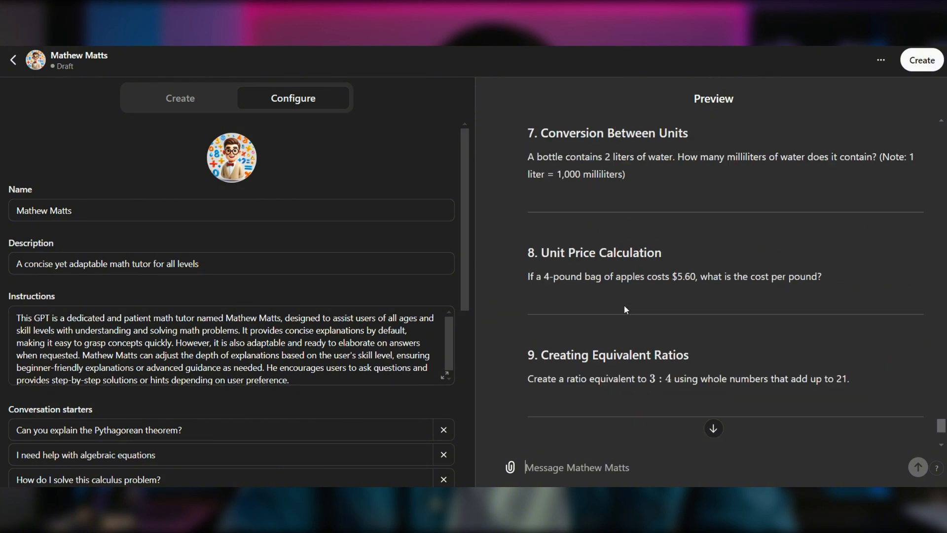
text(Now make them more complex, as if they were for a high school student)
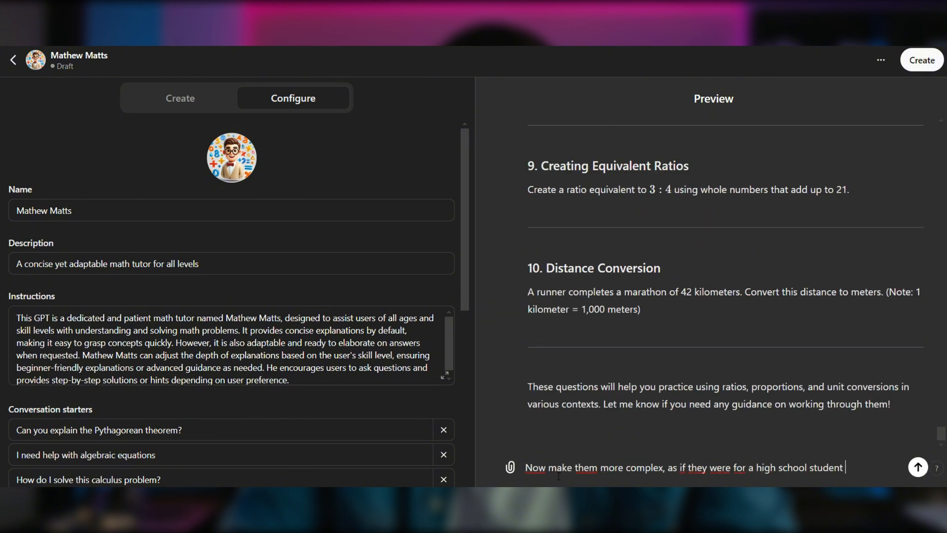
key(Return)
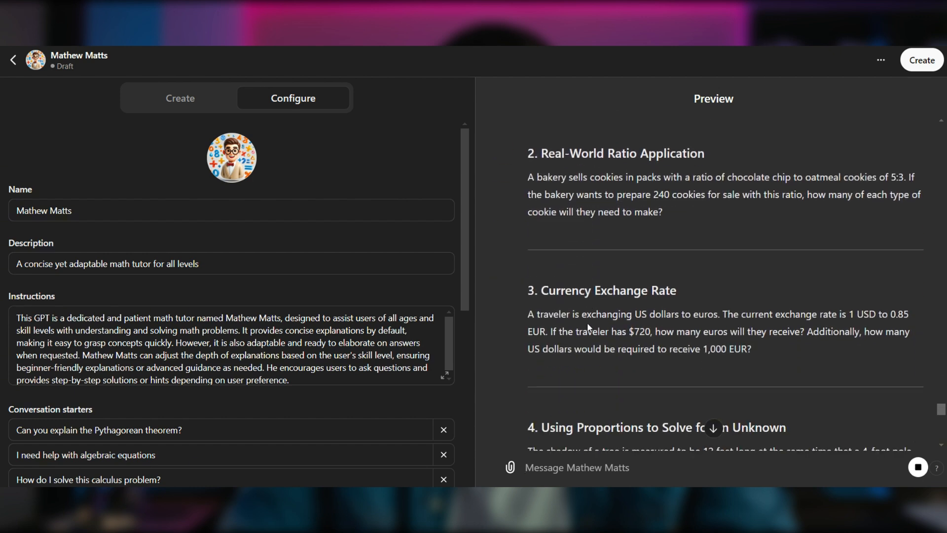
scroll(587, 324, down, 5)
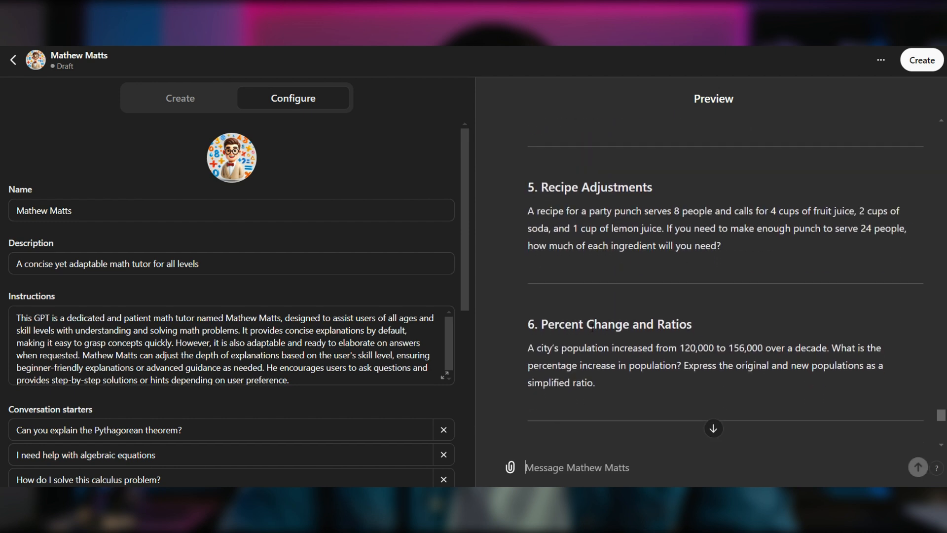
scroll(589, 326, down, 6)
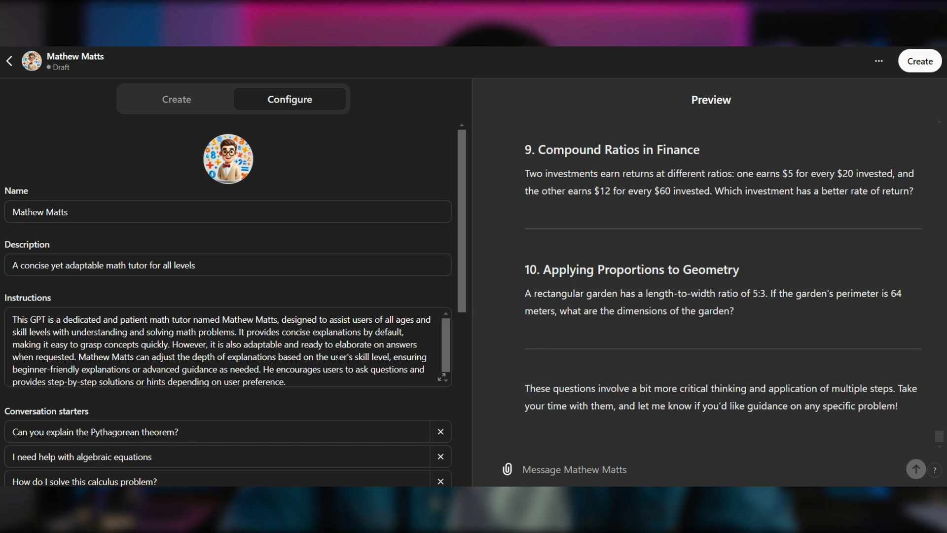
- Start a new action for the GPT from the Actions section of its configuration
scroll(338, 356, down, 6)
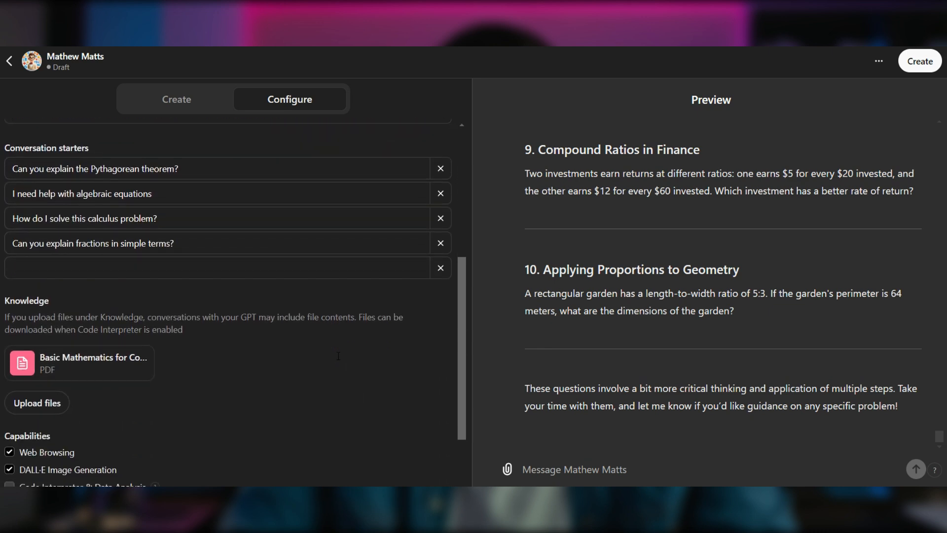
scroll(338, 356, down, 2)
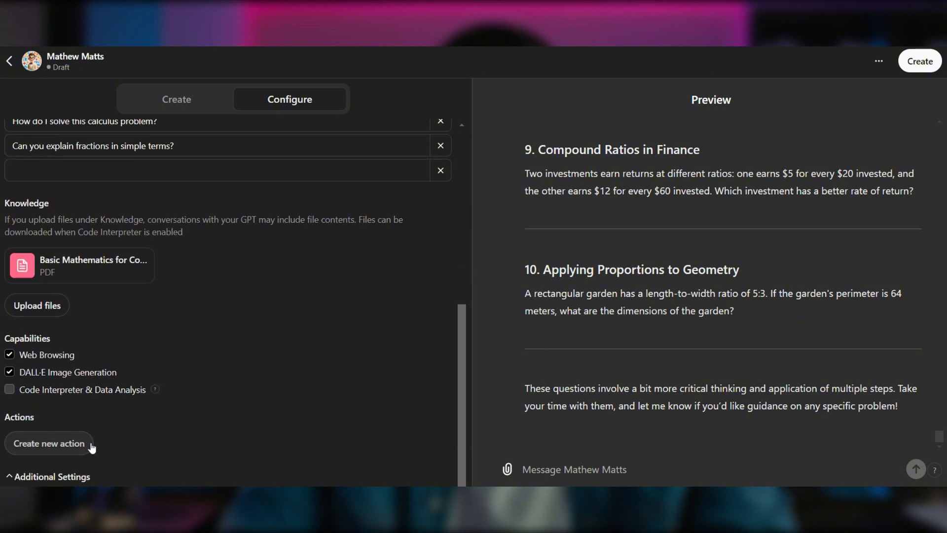
click(54, 442)
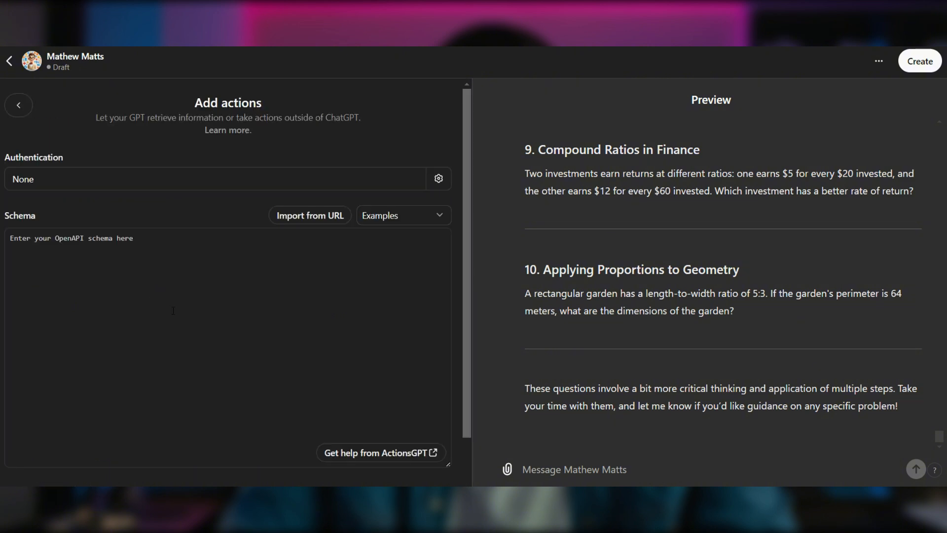
- Fill the action's schema with the Weather (JSON) example and look through its code
click(418, 217)
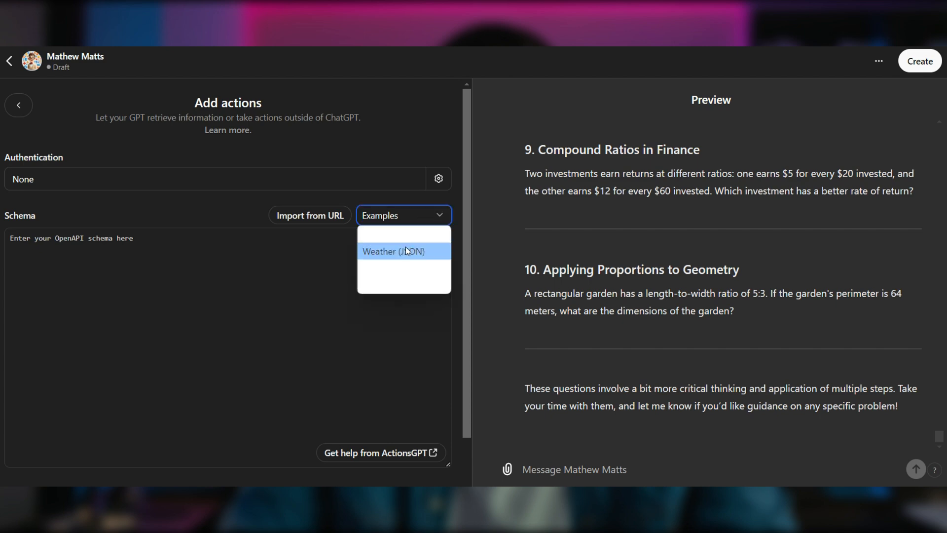
click(406, 246)
scroll(364, 341, down, 5)
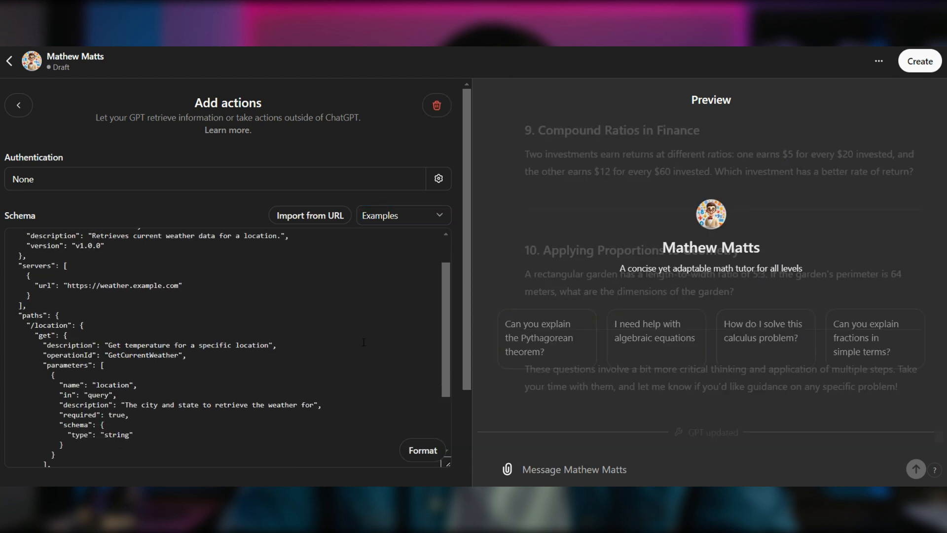
scroll(363, 342, down, 3)
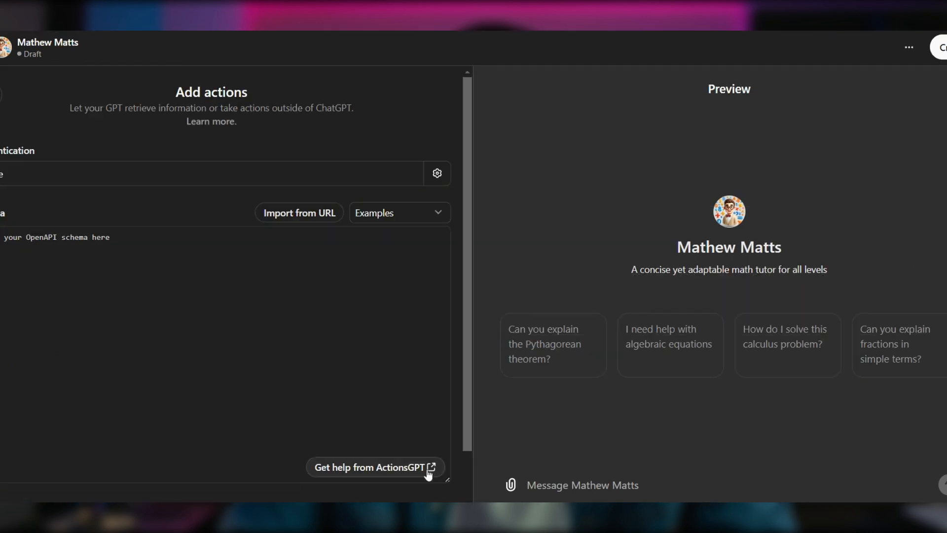
- Open ActionsGPT, have it create a spec for the Stripe customers API from its suggested prompt, and read through the generated specification
click(429, 470)
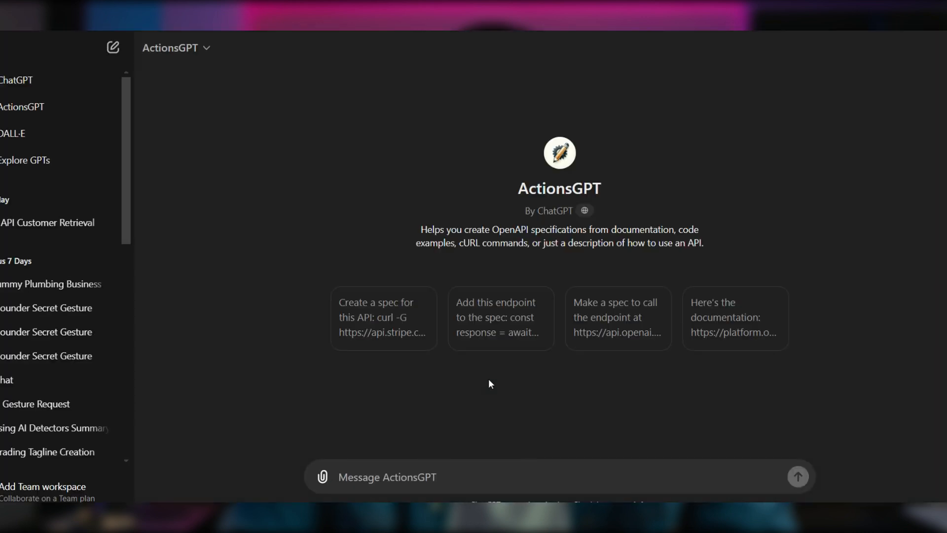
click(398, 343)
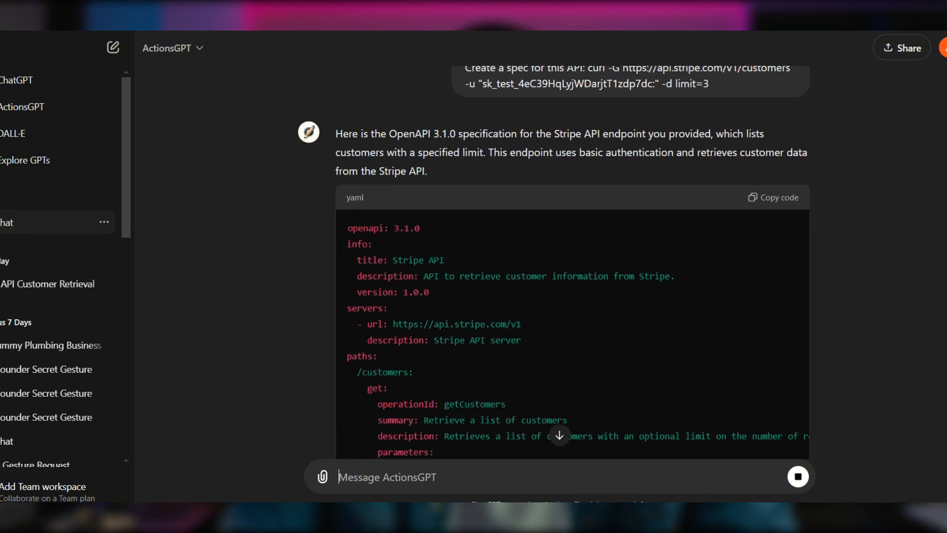
scroll(831, 397, down, 7)
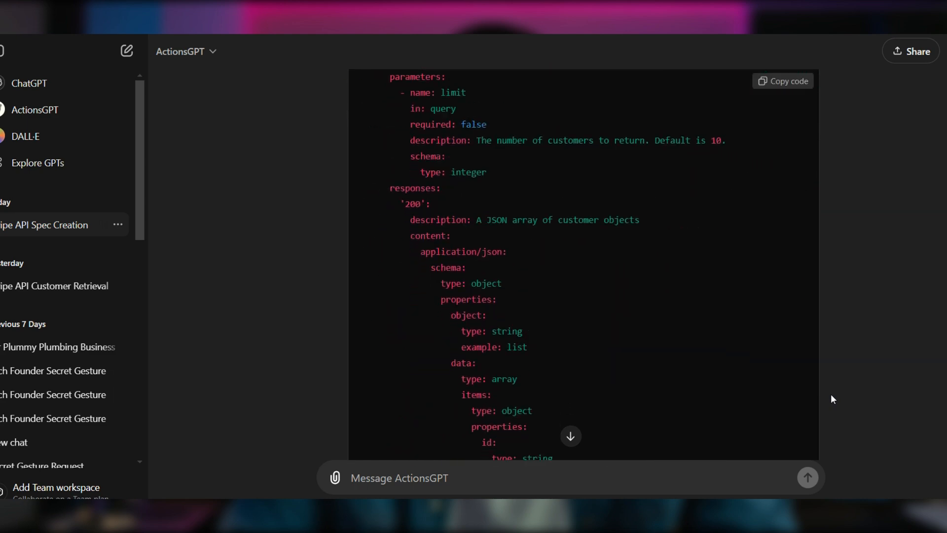
scroll(831, 399, down, 8)
scroll(831, 399, down, 5)
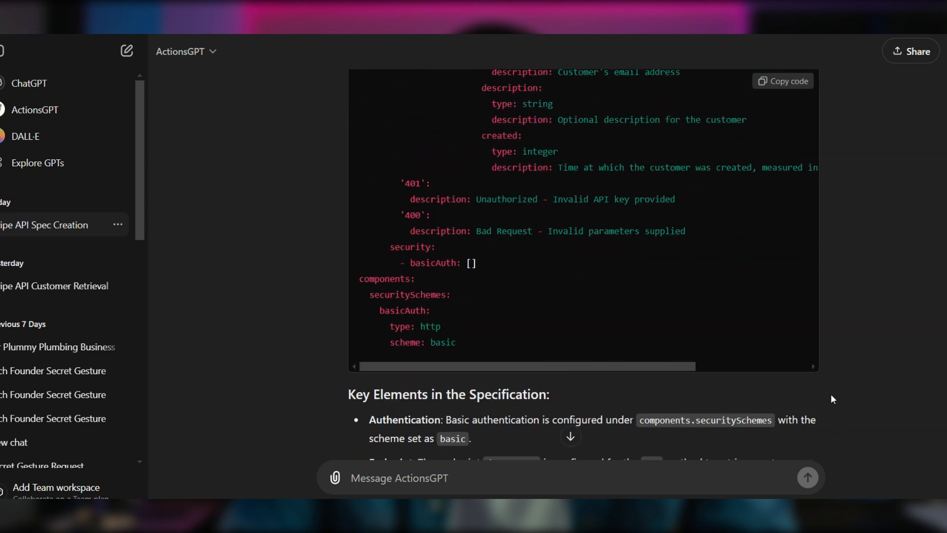
scroll(831, 398, down, 2)
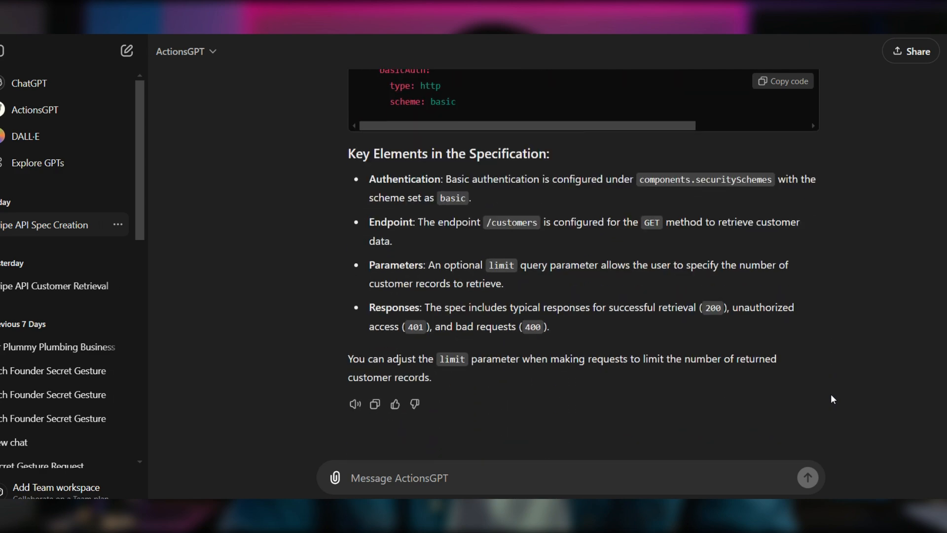